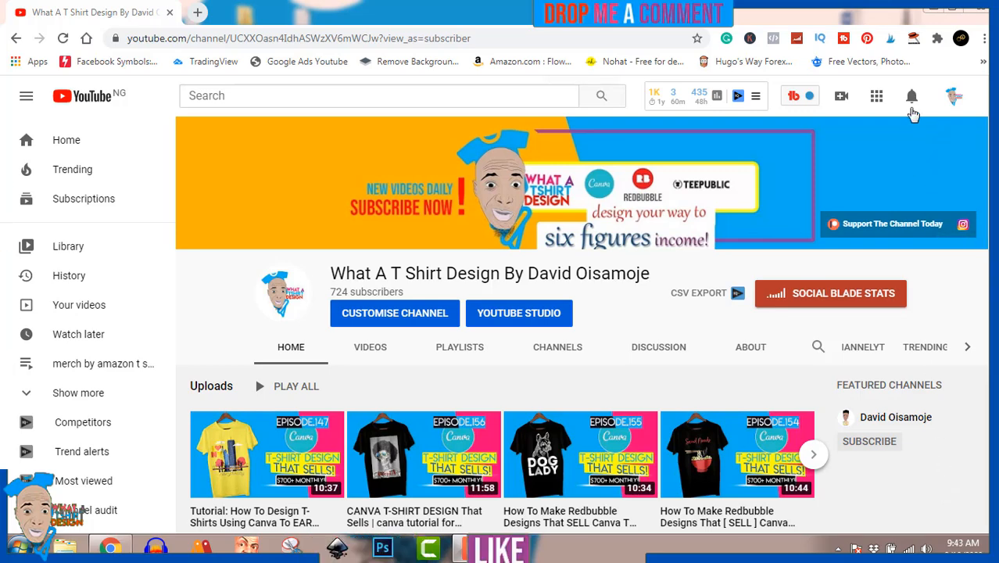
left_click(912, 100)
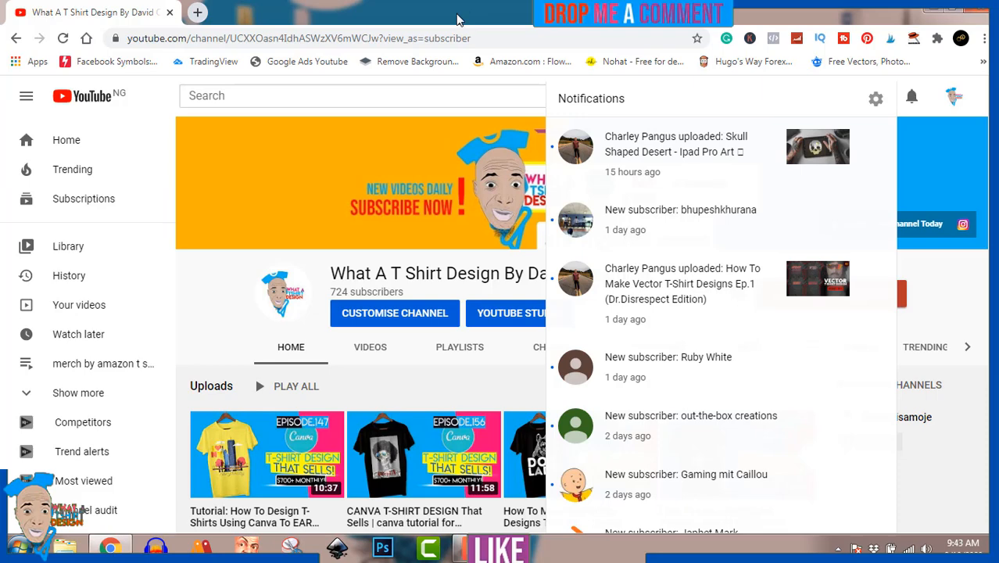
Switch to the Canva home page in a new browser tab
left_click(197, 13)
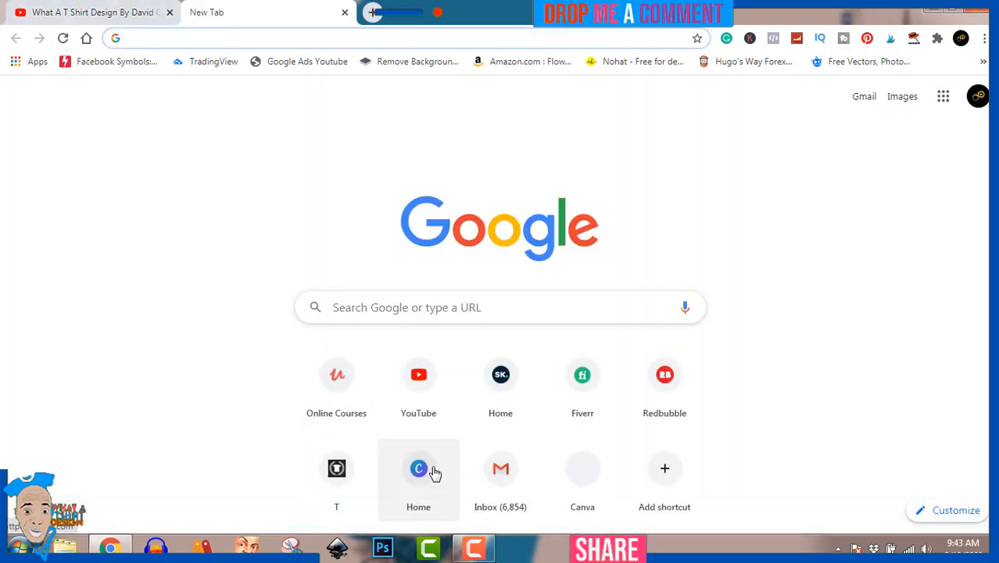
left_click(420, 470)
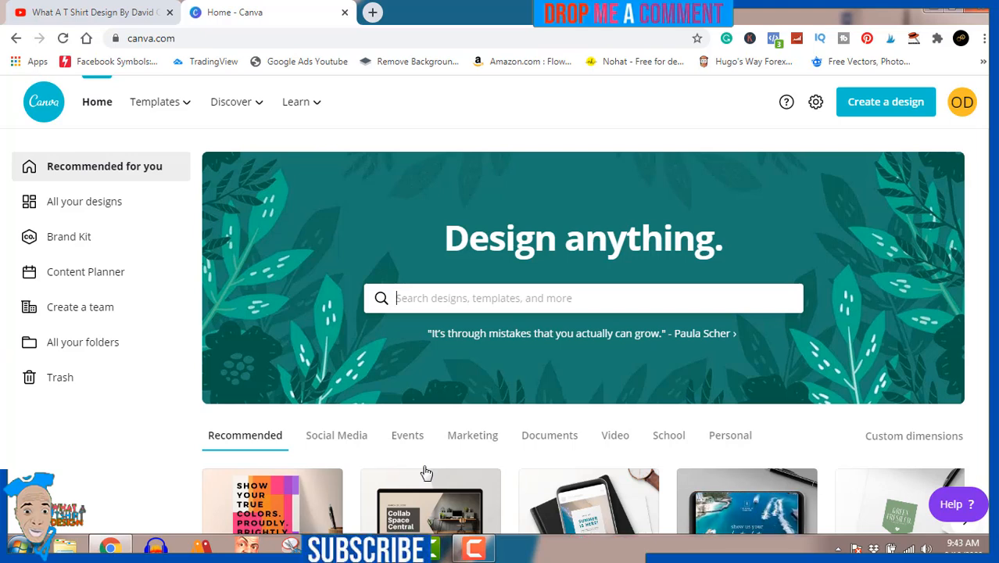
Create a new design with custom dimensions of 4500 × 5400 px
left_click(877, 109)
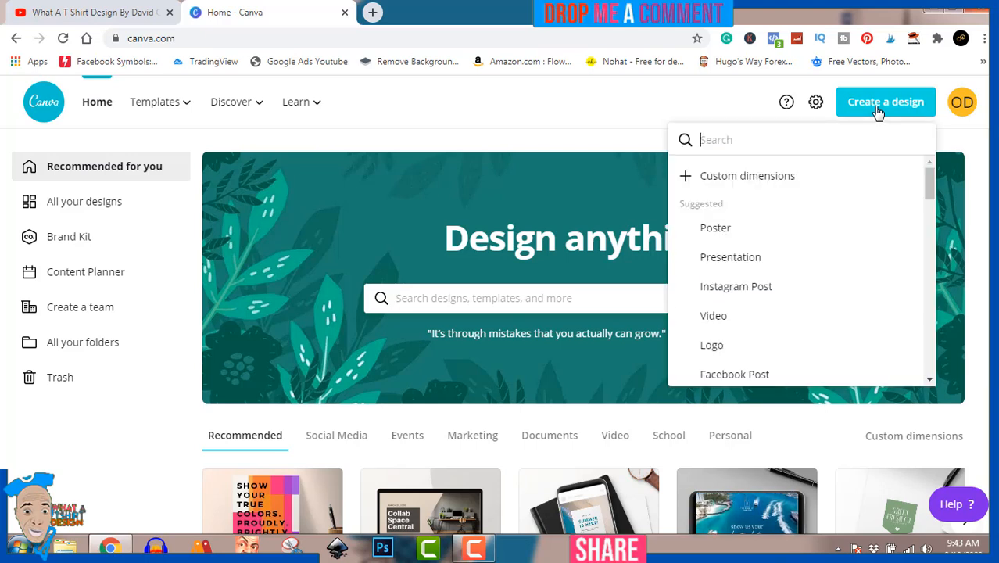
left_click(778, 177)
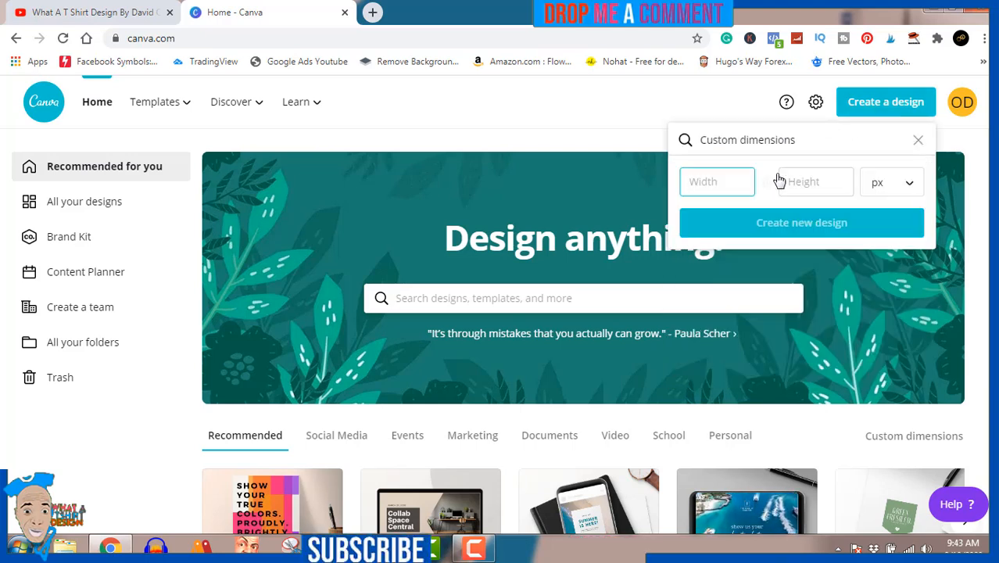
type("450")
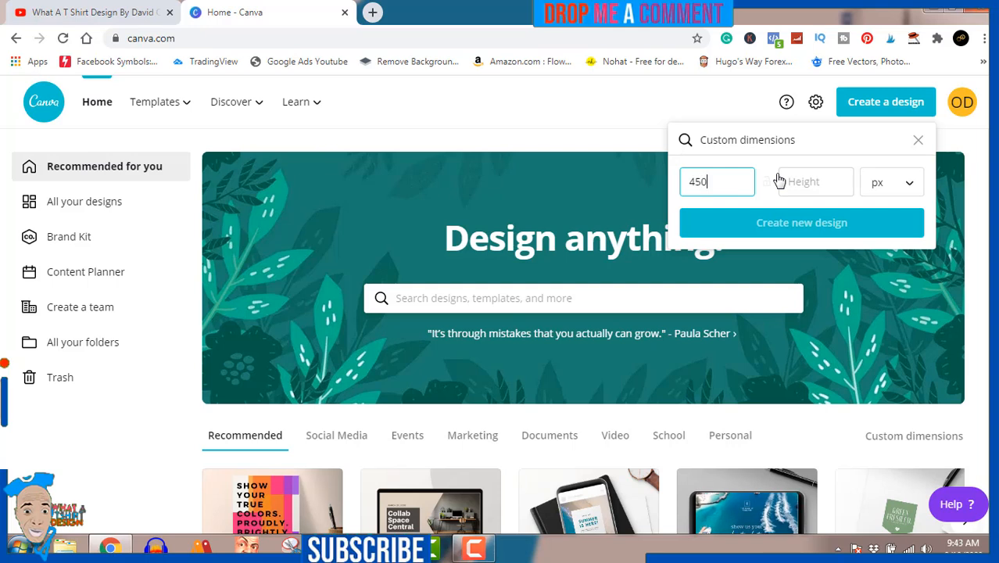
type("0")
left_click(793, 180)
type("5")
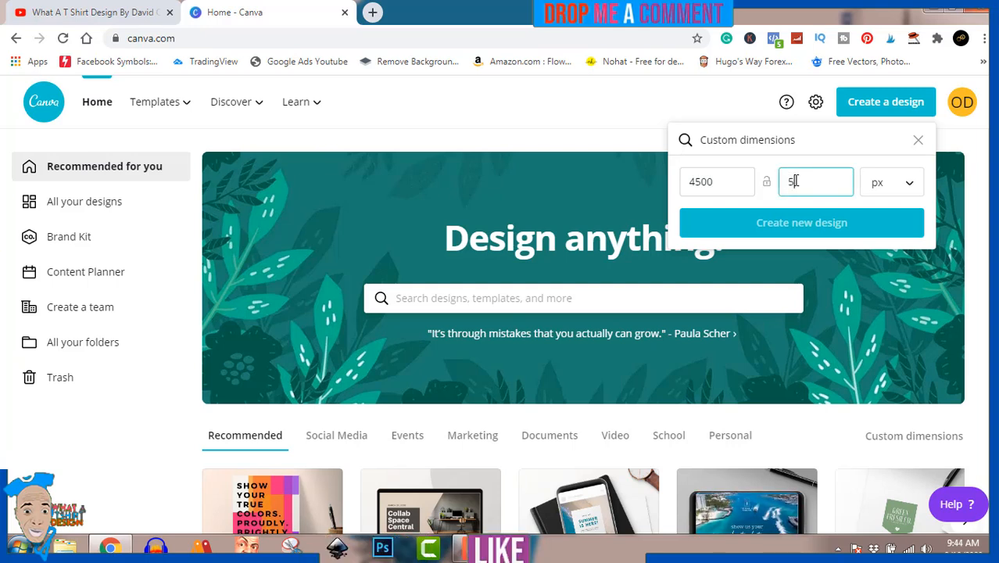
type("400")
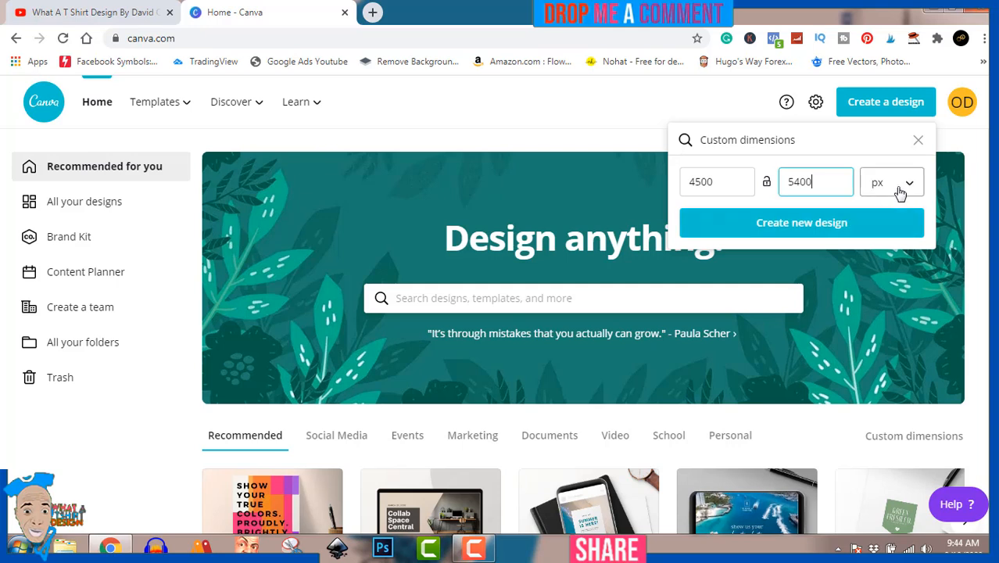
left_click(805, 232)
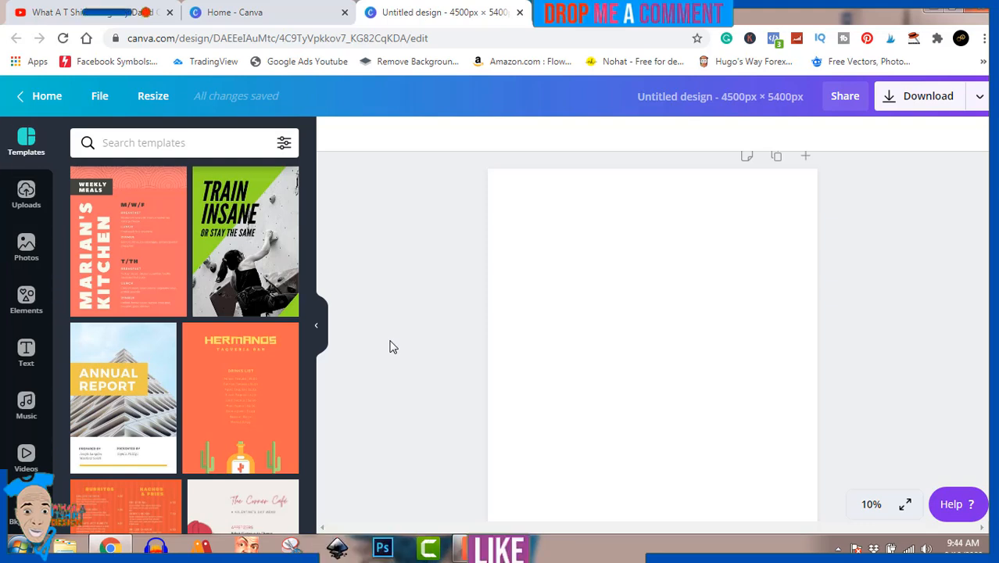
Add the recently used HUGE SALE text combination to the page, then ungroup it and delete the SALE line
left_click(26, 356)
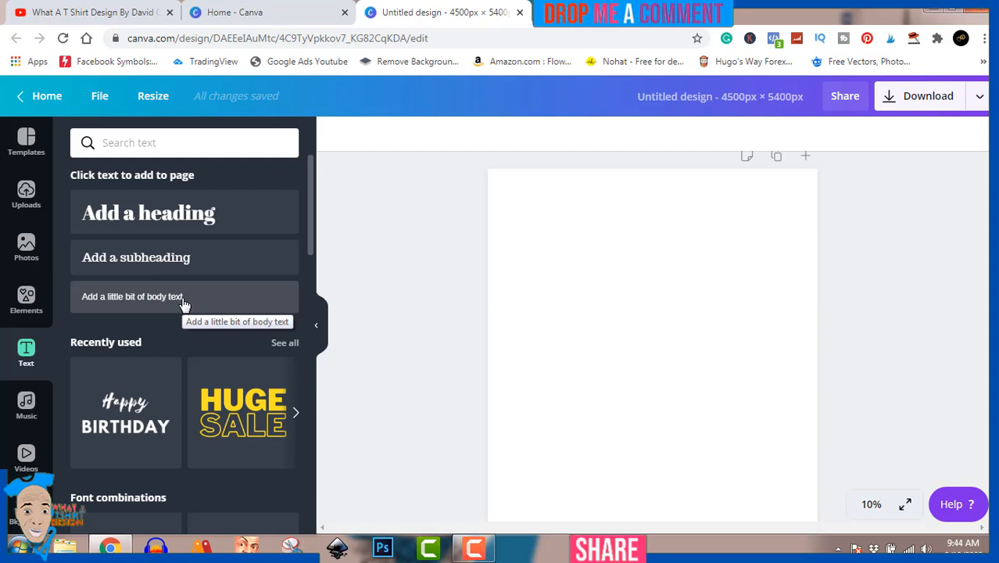
left_click(238, 410)
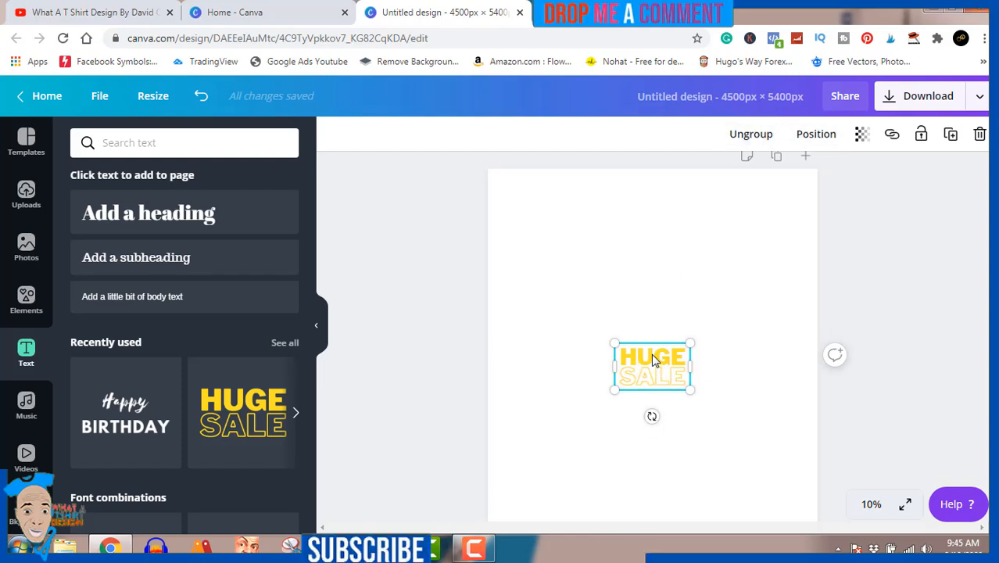
left_click(755, 136)
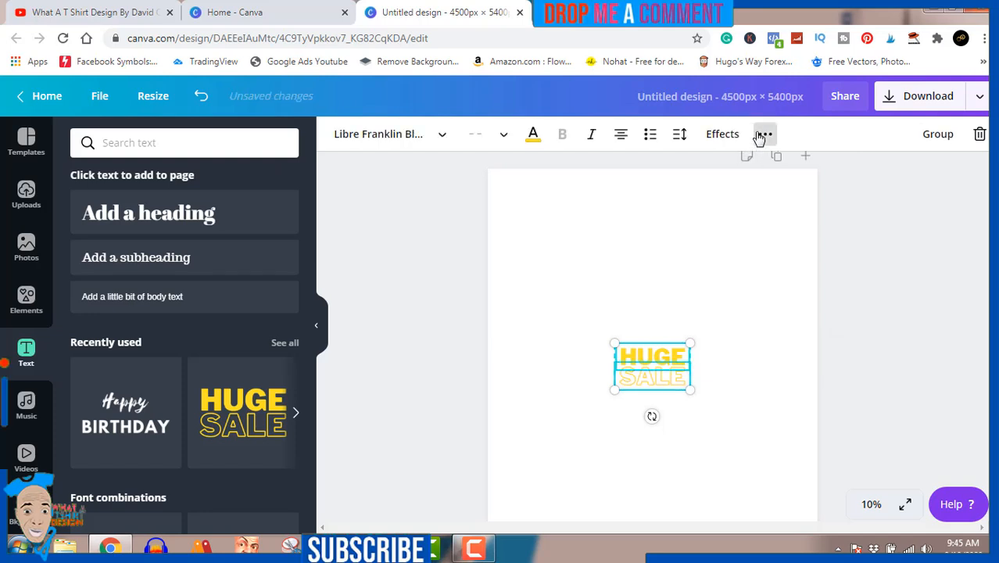
left_click(910, 294)
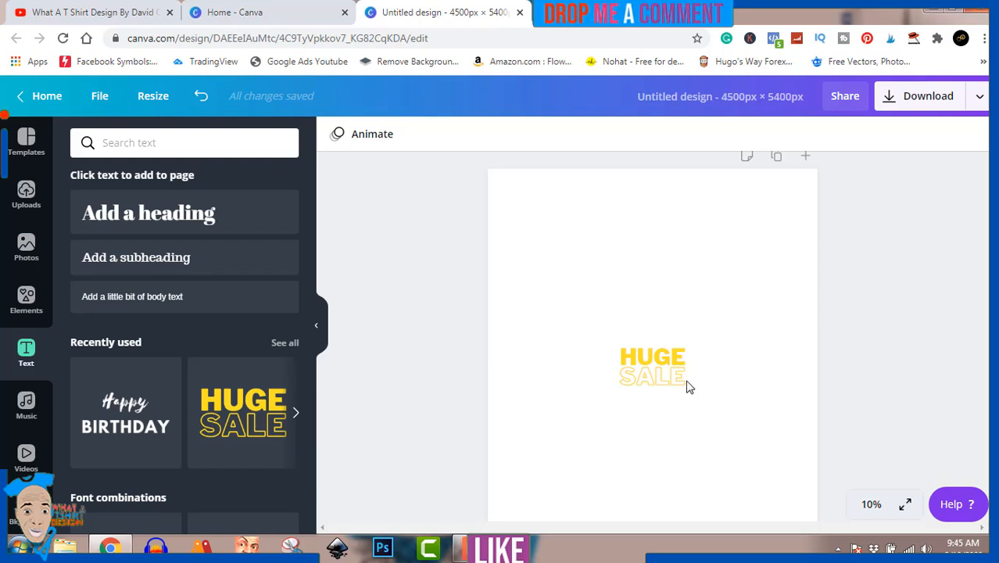
left_click(653, 376)
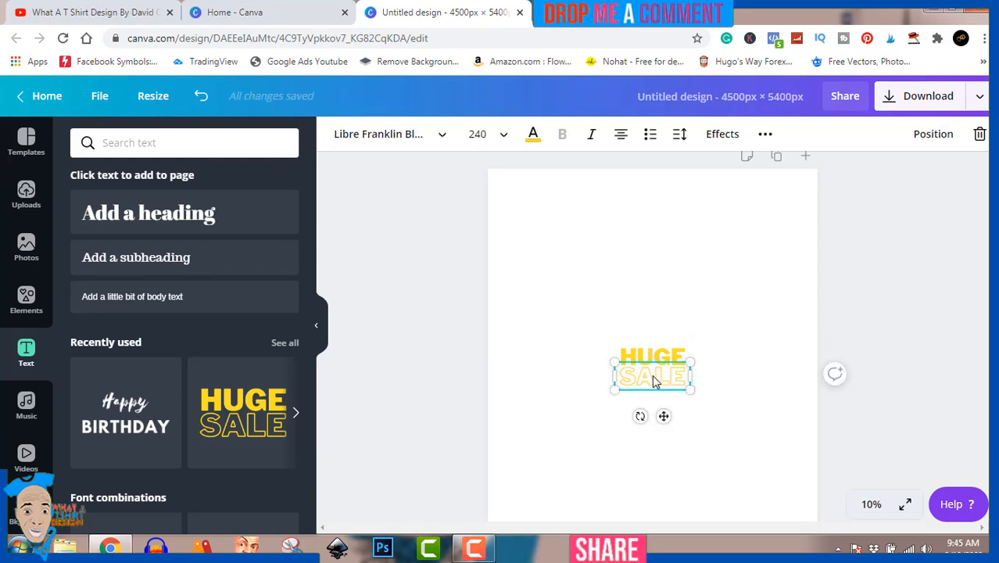
key("Delete")
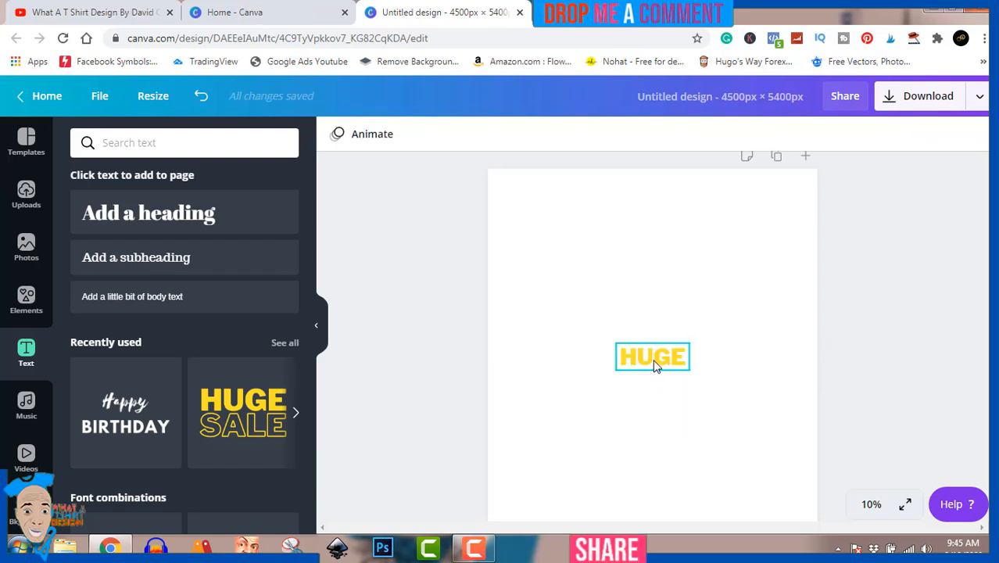
Enlarge the HUGE text to a font size of about 399 and place it left of centre in the page's upper half
left_click(654, 364)
left_click_drag(654, 365, 618, 297)
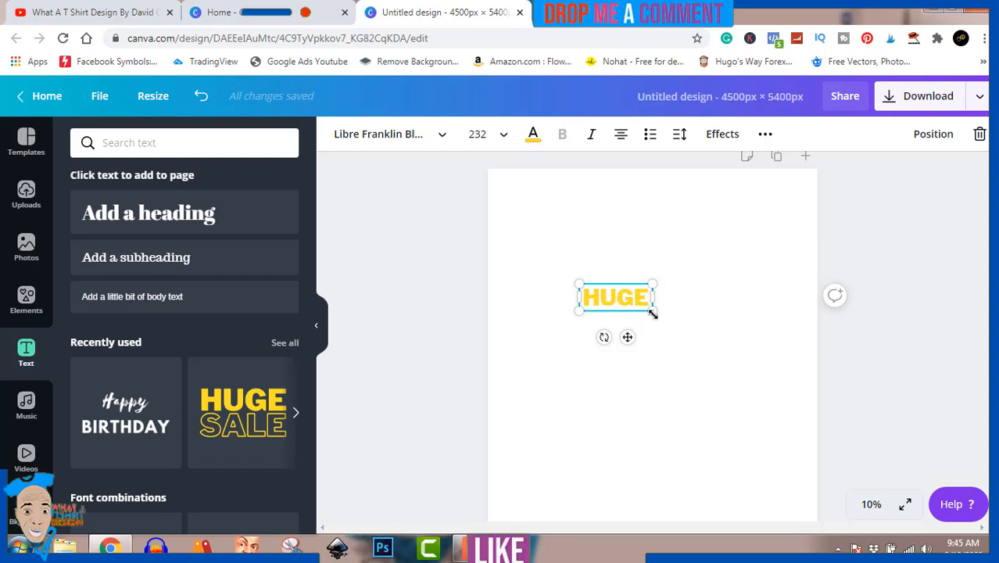
left_click_drag(651, 311, 697, 350)
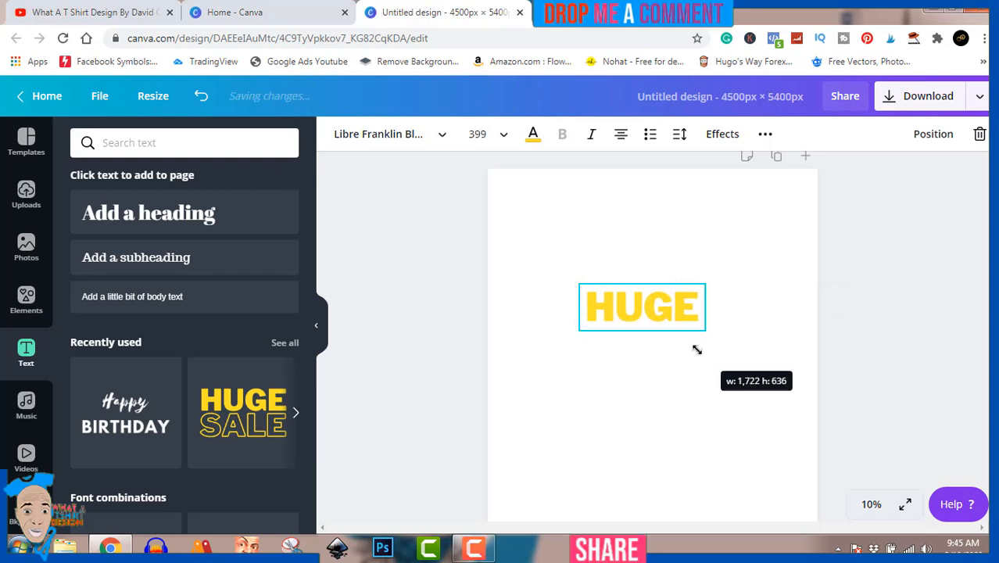
left_click_drag(653, 312, 612, 291)
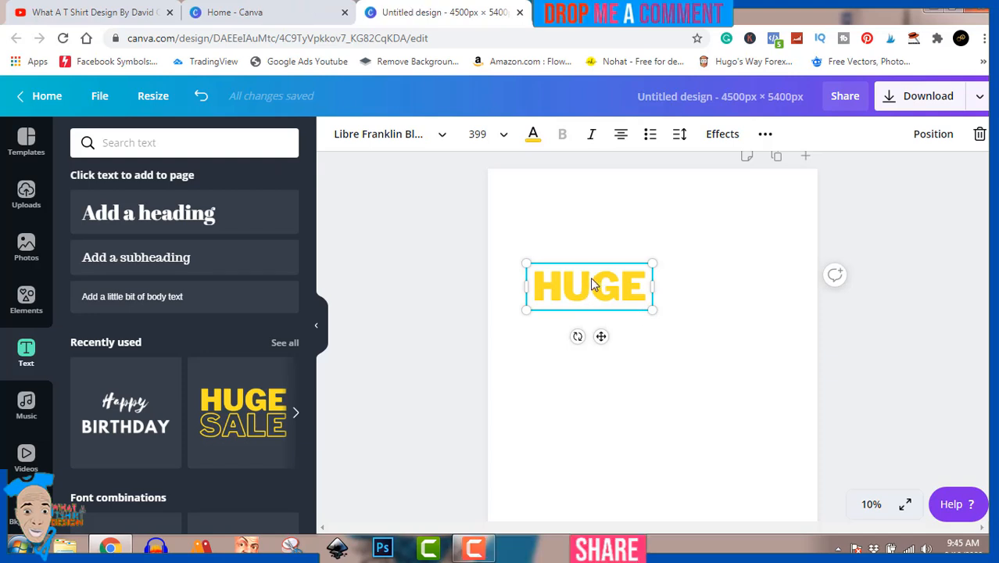
Duplicate the HUGE text twice, stacking the copies directly beneath the original
left_click_drag(591, 279, 592, 378)
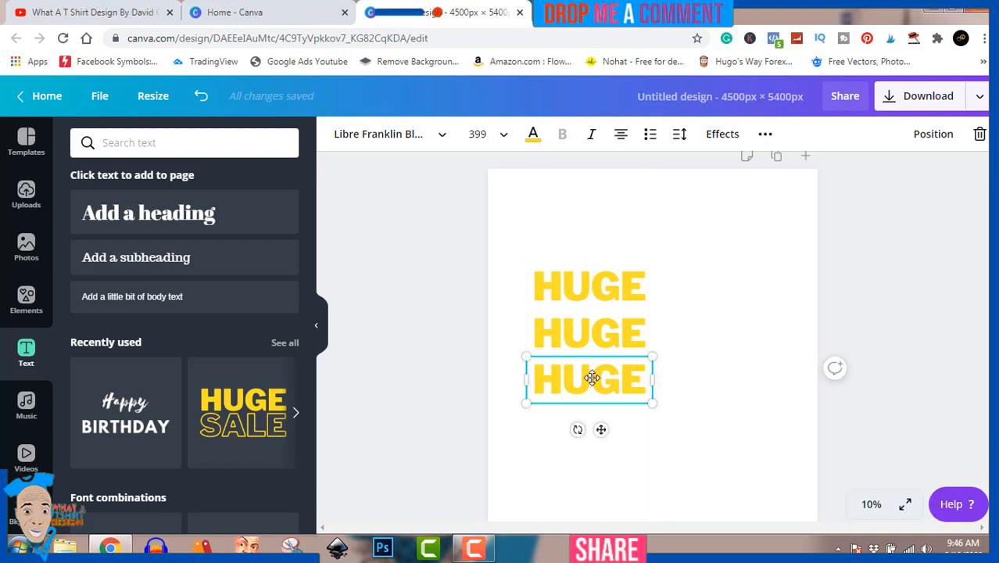
Replace the top HUGE text with EAT and shift it slightly to the right
left_click(609, 280)
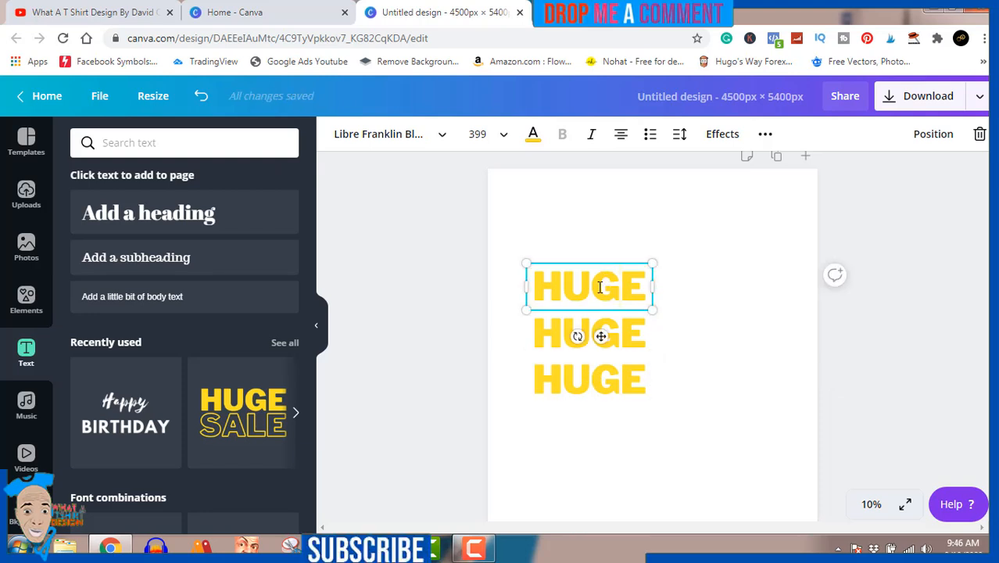
double_click(601, 287)
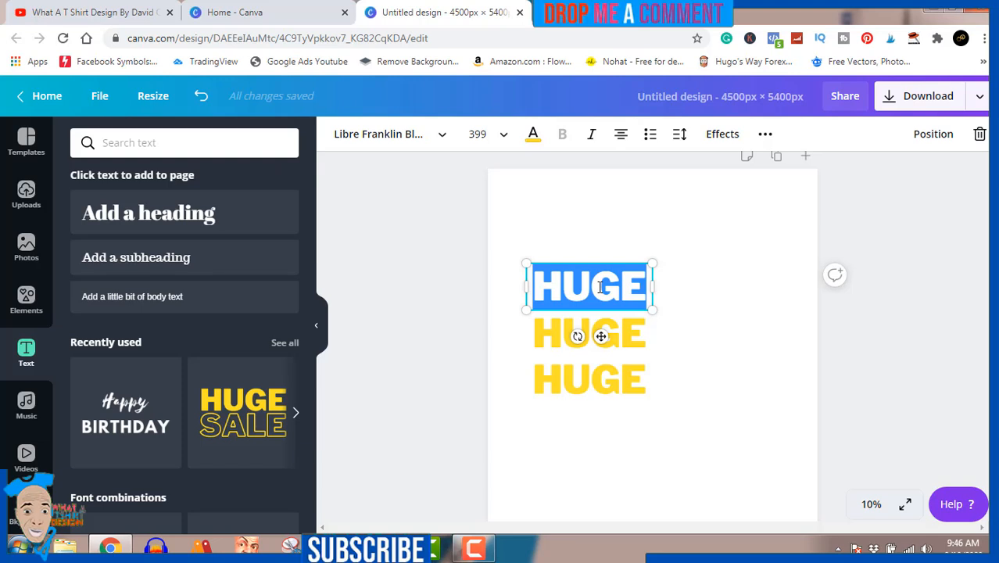
type("EA")
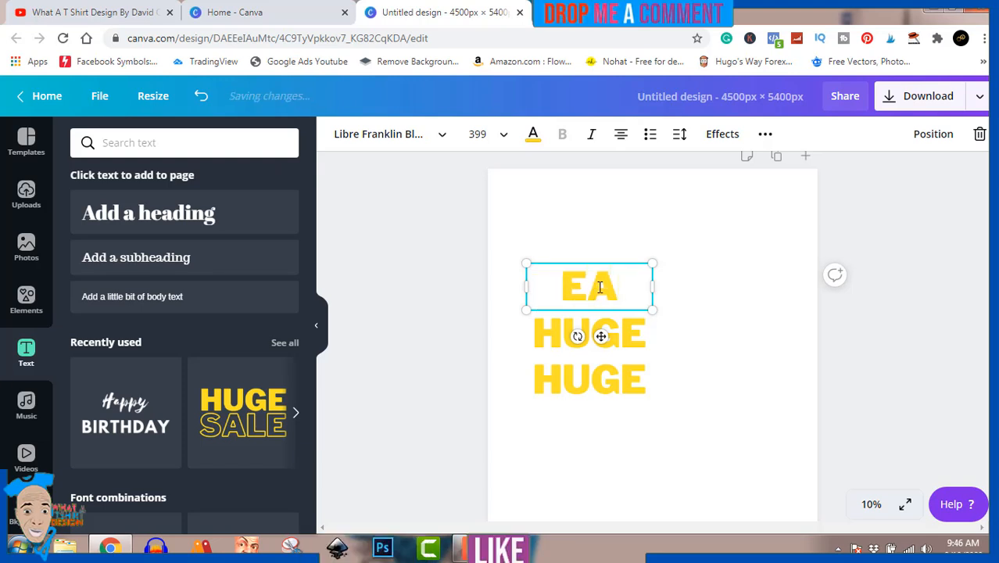
type("T")
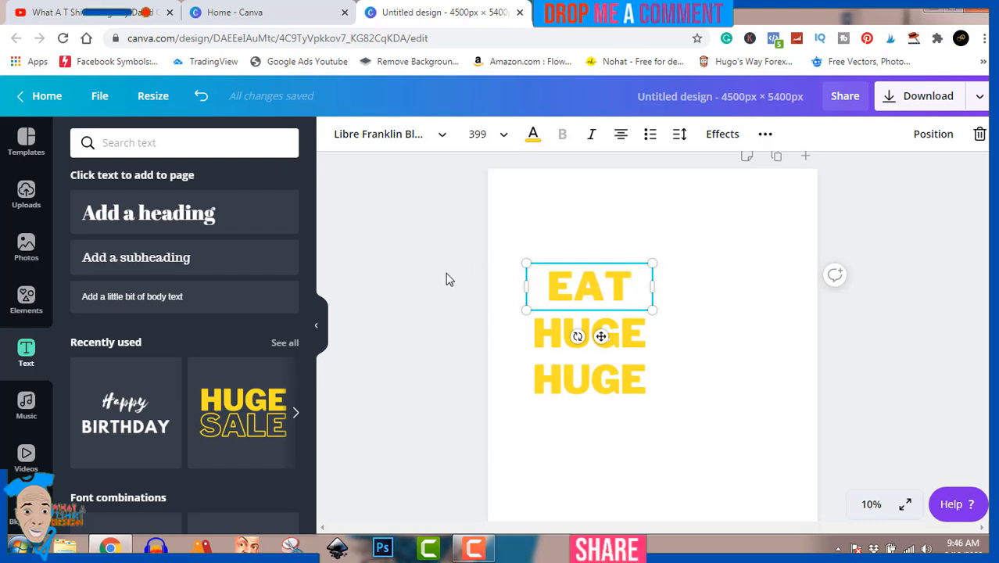
left_click(557, 261)
left_click(588, 285)
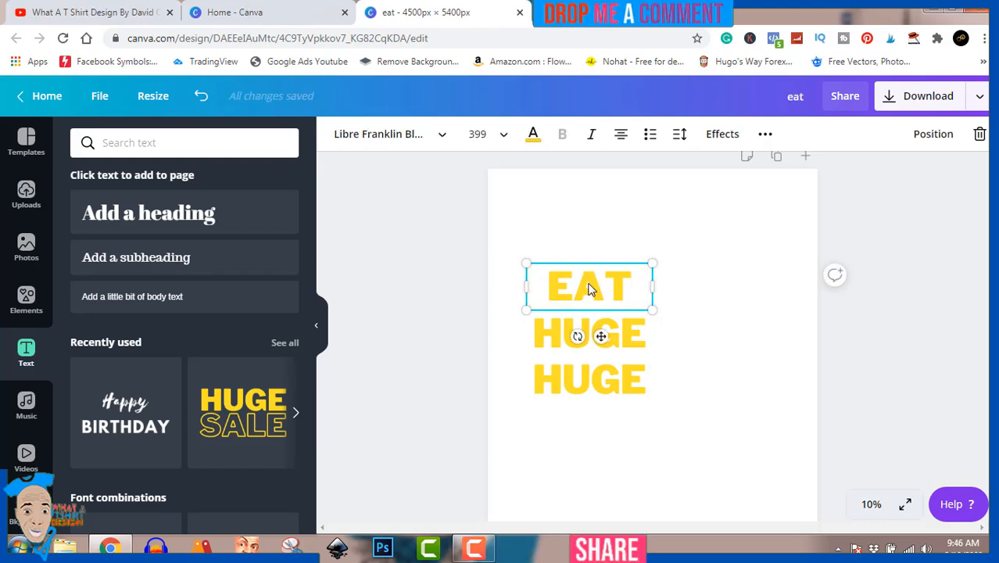
mouse_move(588, 285)
left_mouse_down()
mouse_move(607, 282)
mouse_move(587, 282)
mouse_move(600, 286)
left_mouse_up()
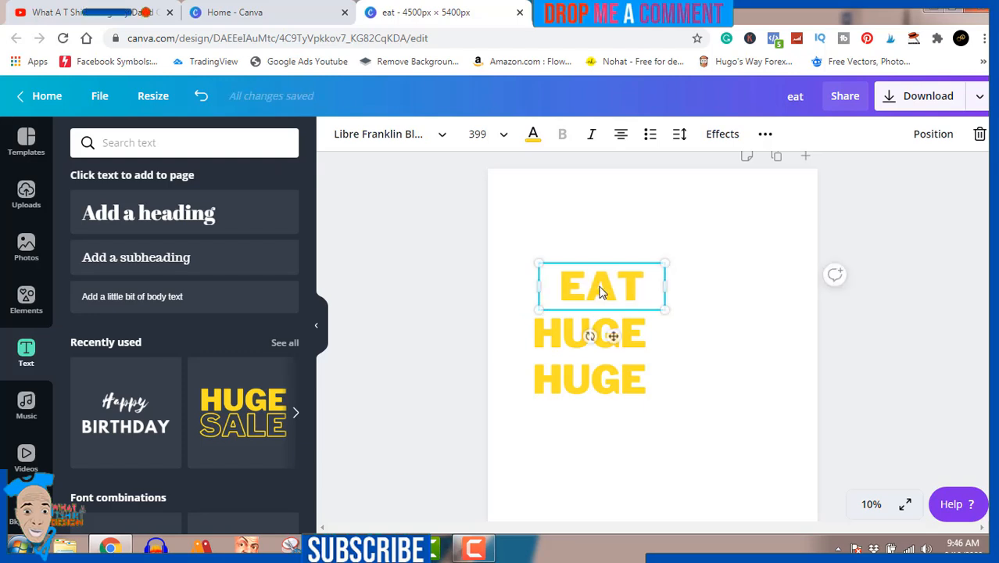
Replace the middle HUGE text with SLEEP, widen its box to fit one line and shift it slightly to the left
left_click(602, 328)
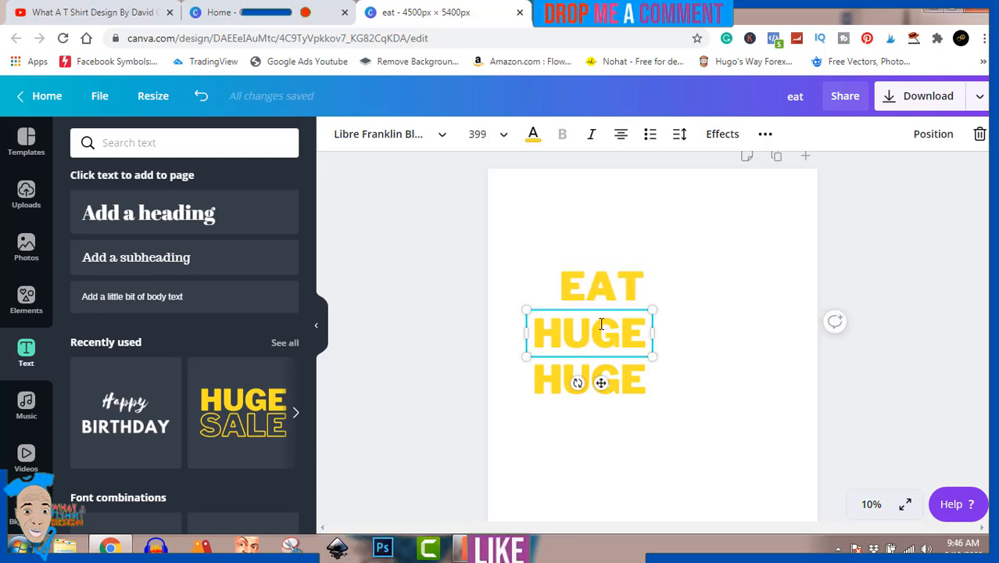
double_click(601, 325)
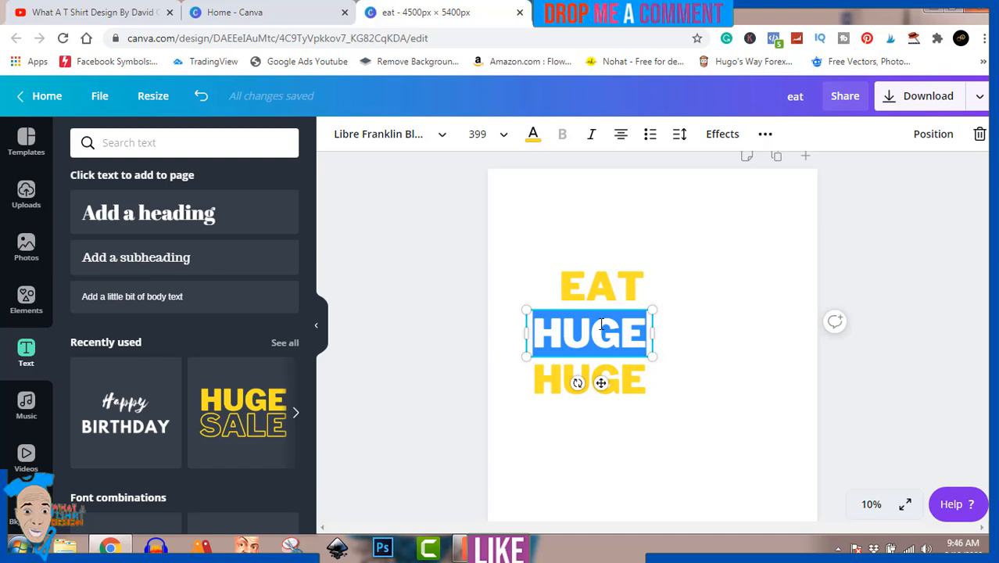
type("SLE")
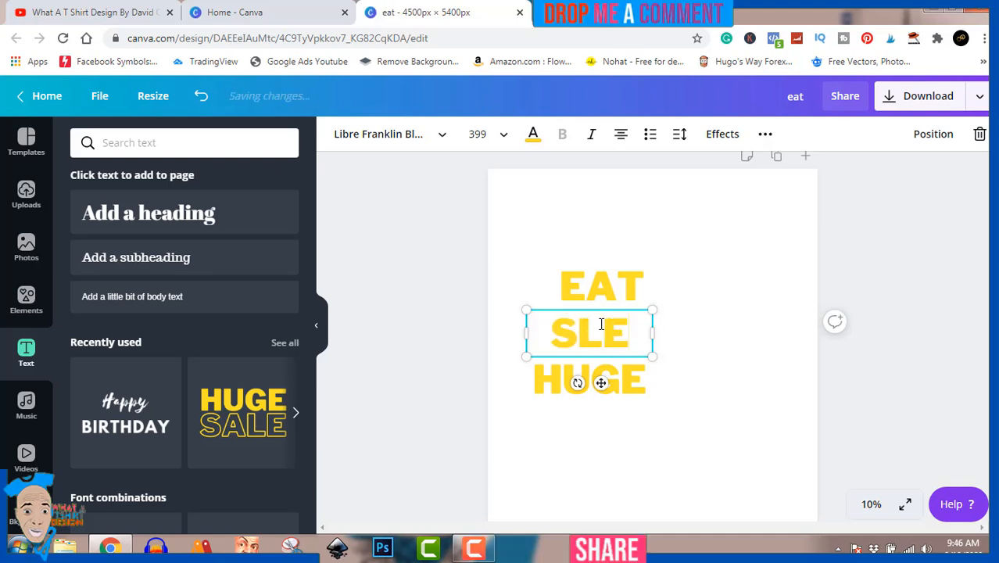
type("EP")
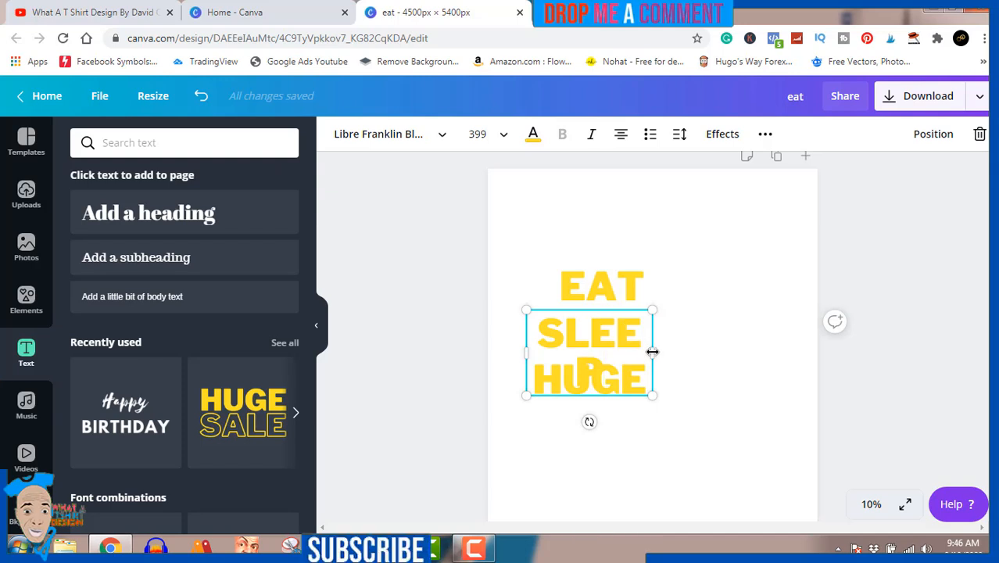
left_click_drag(652, 352, 665, 351)
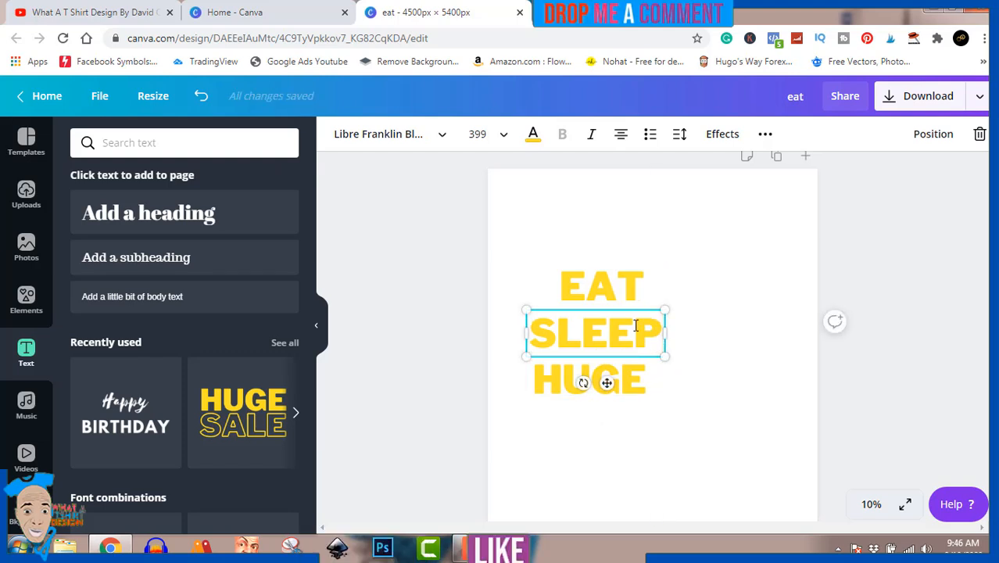
left_click(901, 212)
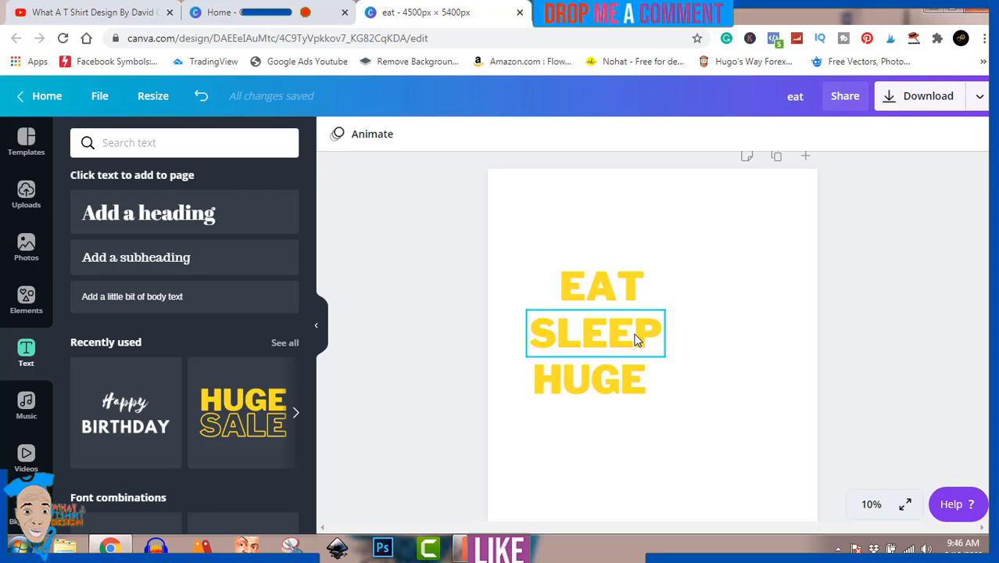
left_click_drag(637, 340, 624, 335)
Replace the bottom HUGE text with TRAIN, widen its box to fit one line and left-align it roughly with SLEEP
left_click(635, 381)
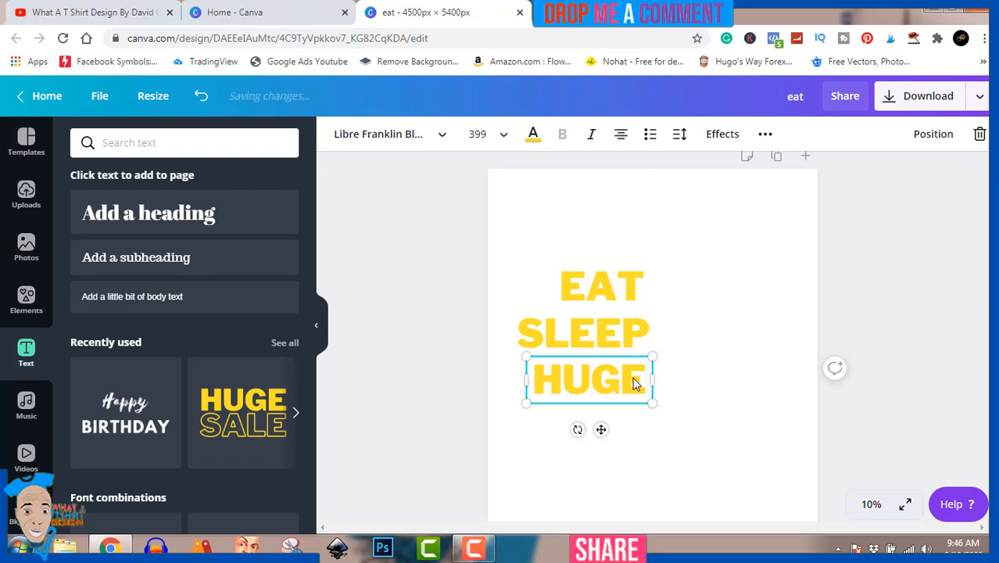
double_click(635, 381)
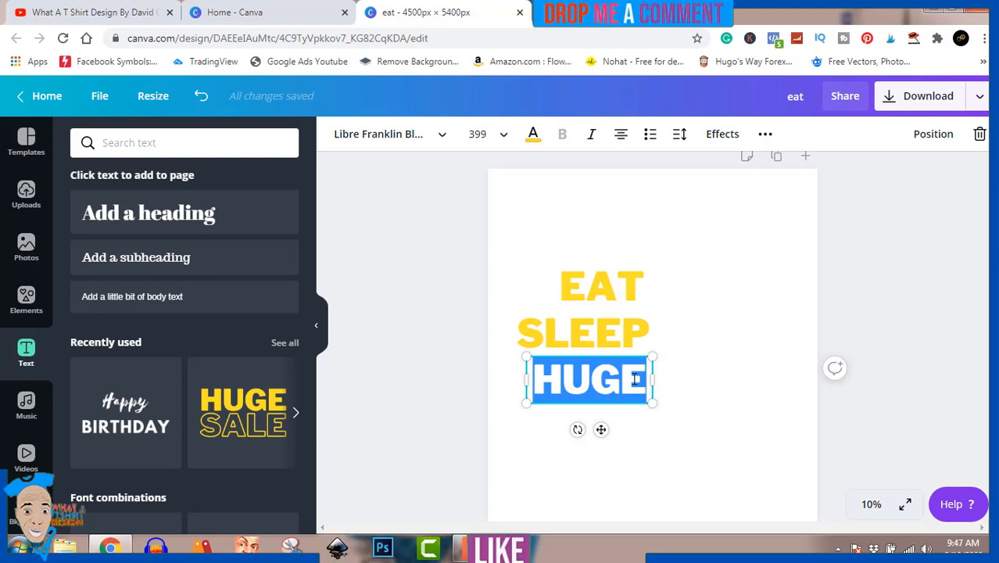
type("TR")
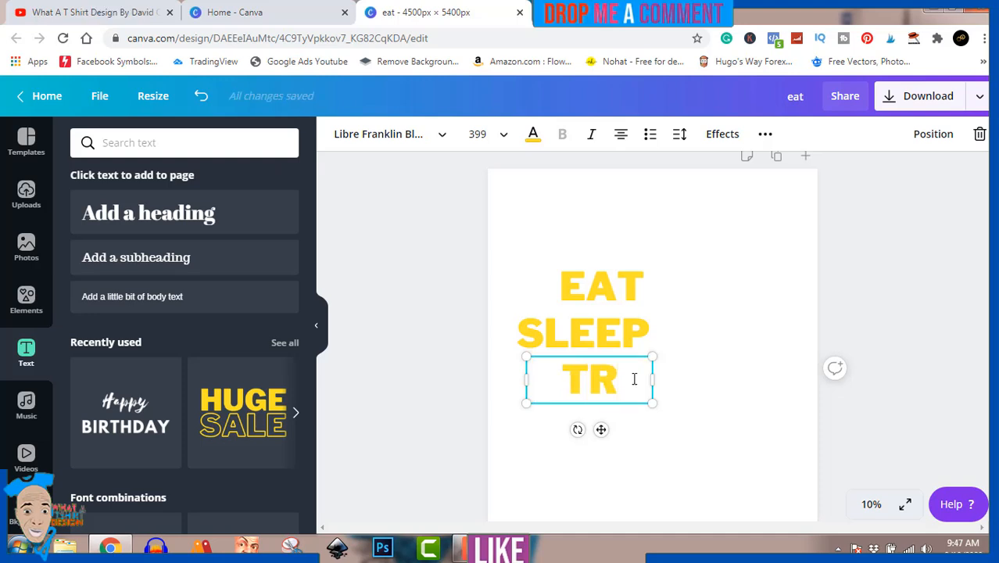
type("AIN")
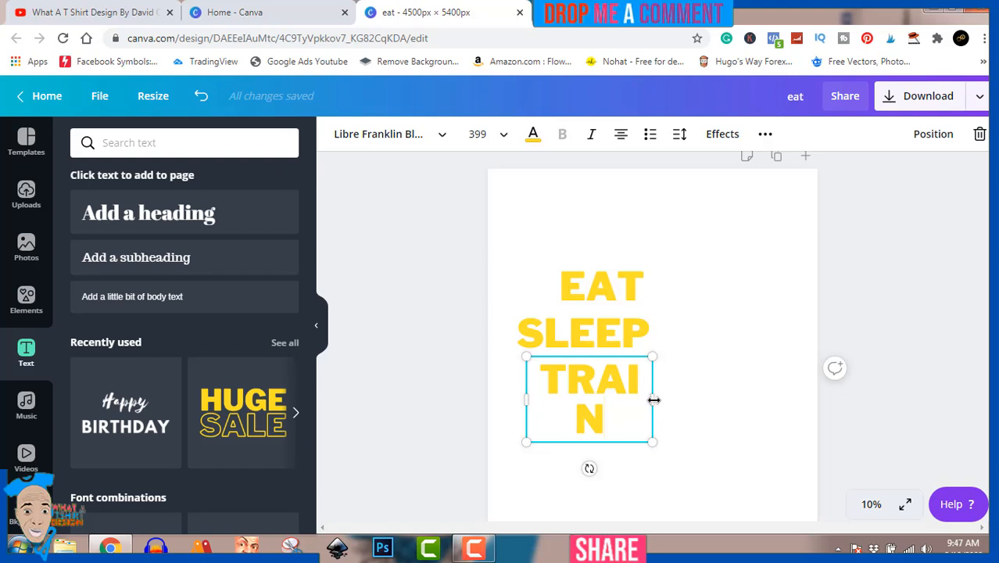
left_click_drag(653, 400, 621, 384)
left_click(848, 314)
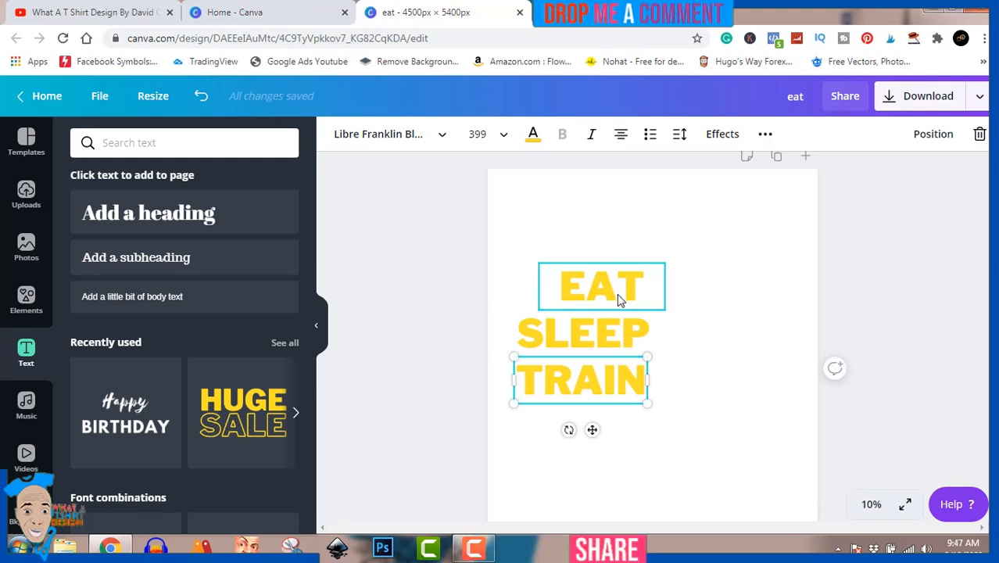
left_click(874, 304)
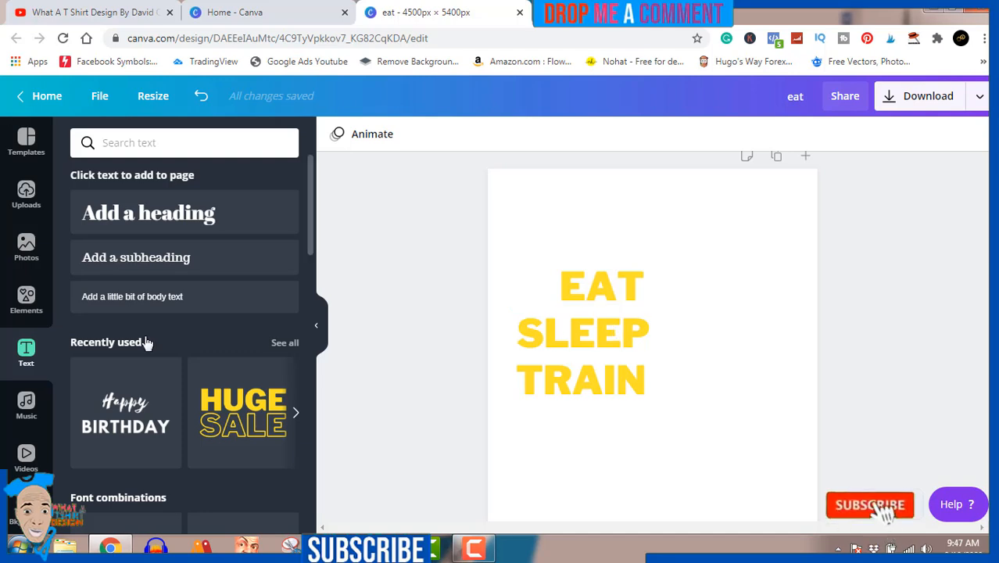
Search the elements for "sleep" and add the graphic of a man sleeping on a red armchair
left_click(28, 309)
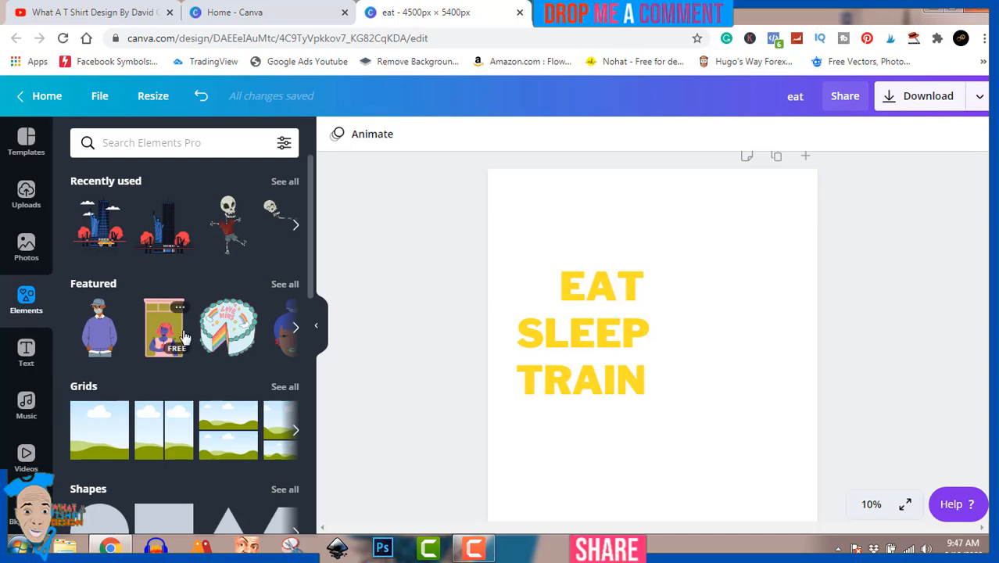
left_click(176, 143)
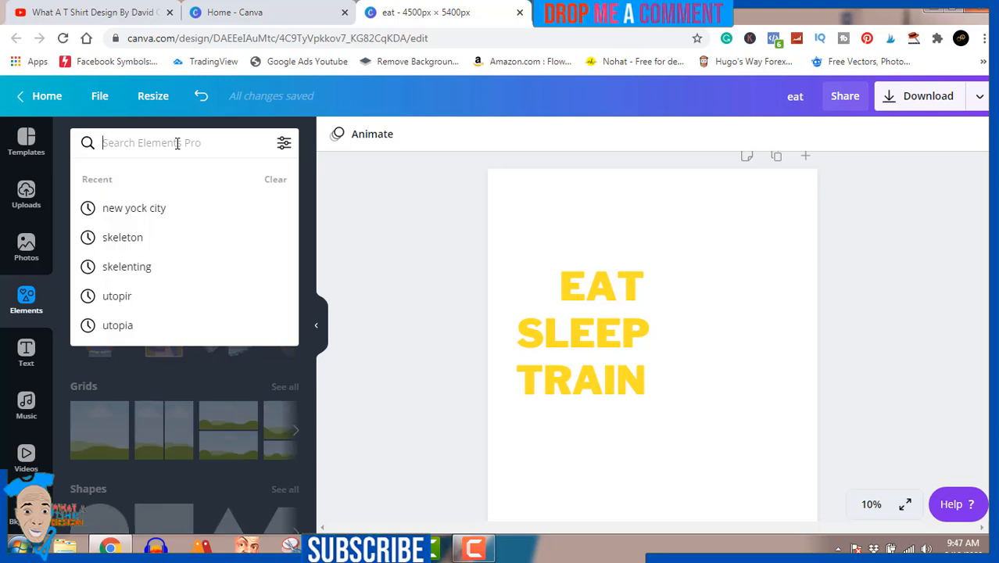
type("sleep")
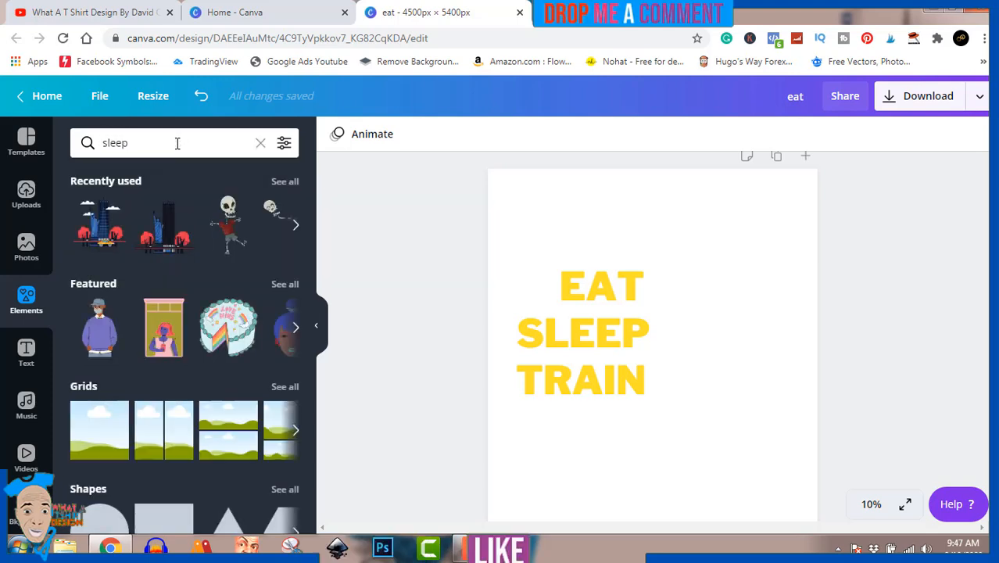
key("Return")
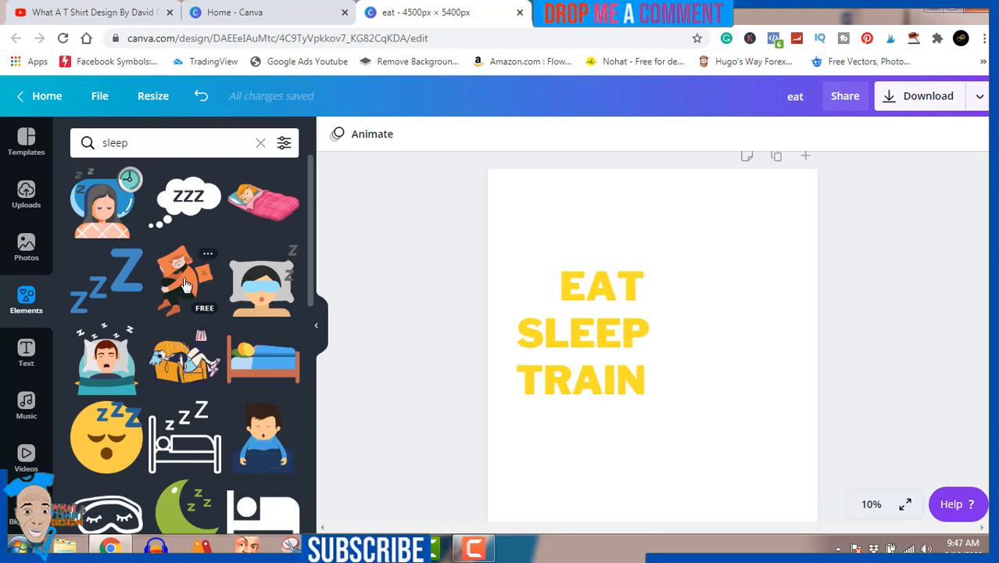
scroll(185, 284, "down", 4)
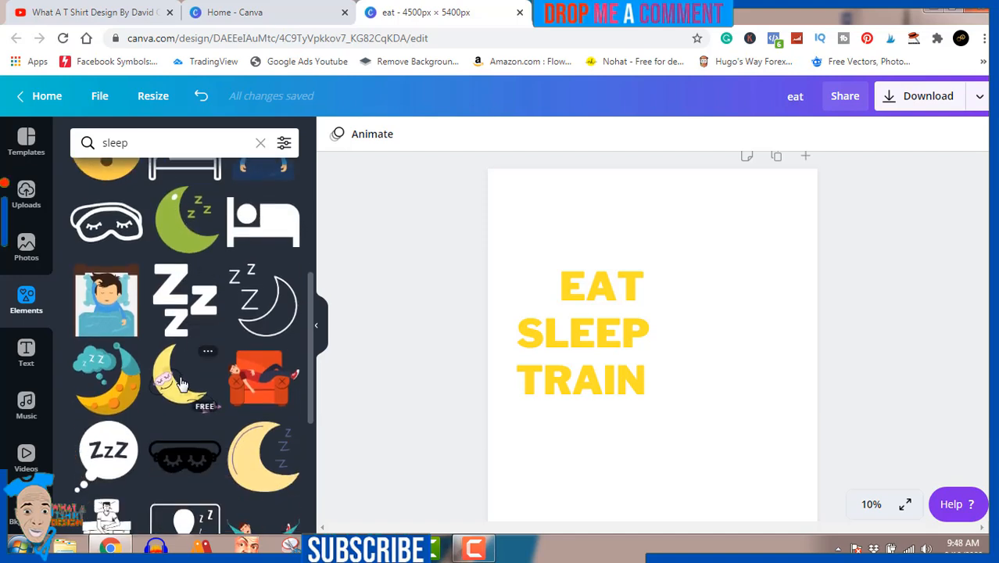
left_click(257, 378)
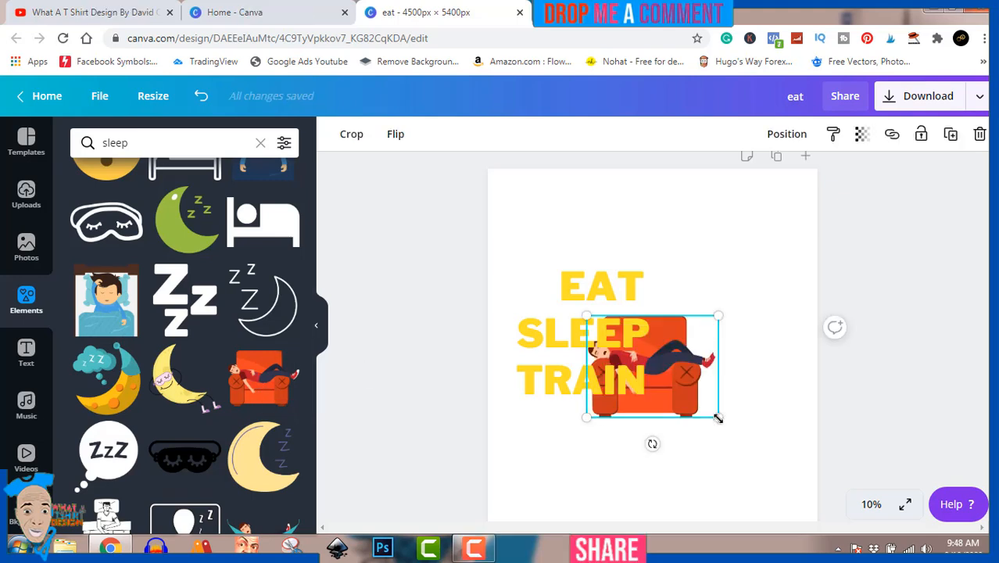
Shrink the armchair graphic to roughly half its size, tilt it slightly clockwise and place it at the end of EAT
left_click_drag(717, 417, 652, 361)
left_click(891, 374)
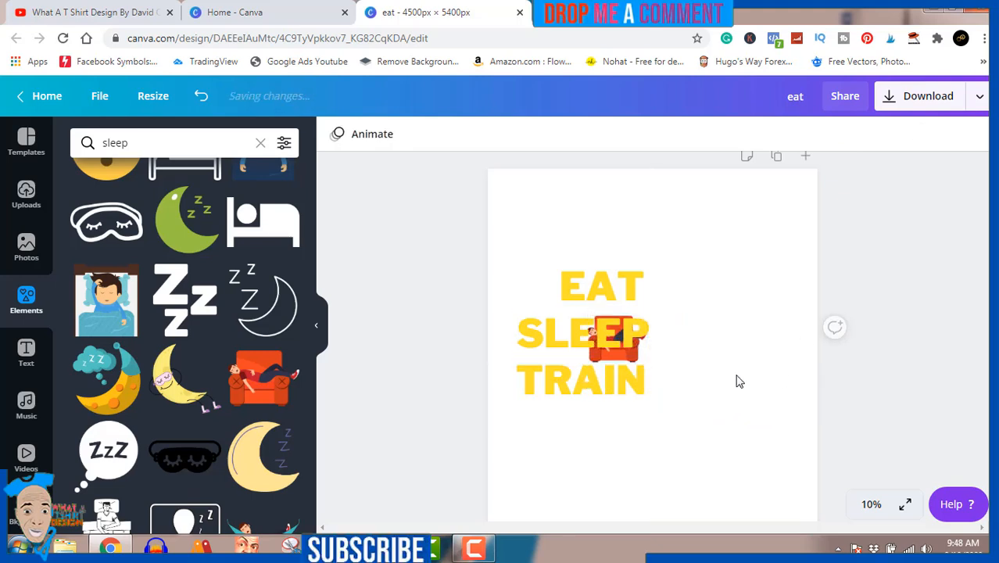
left_click(635, 355)
left_click_drag(628, 338, 697, 297)
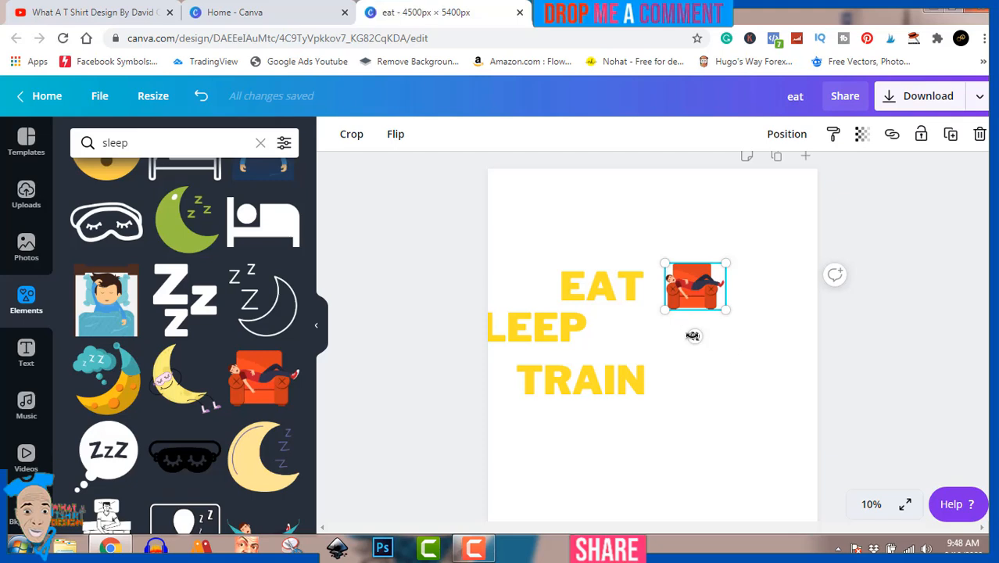
left_click_drag(687, 334, 677, 284)
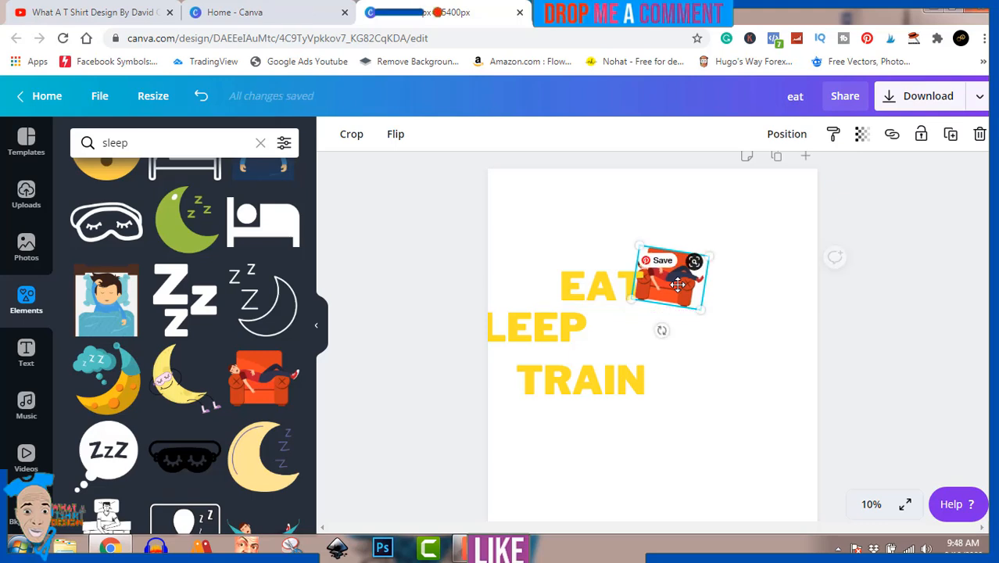
left_click(875, 365)
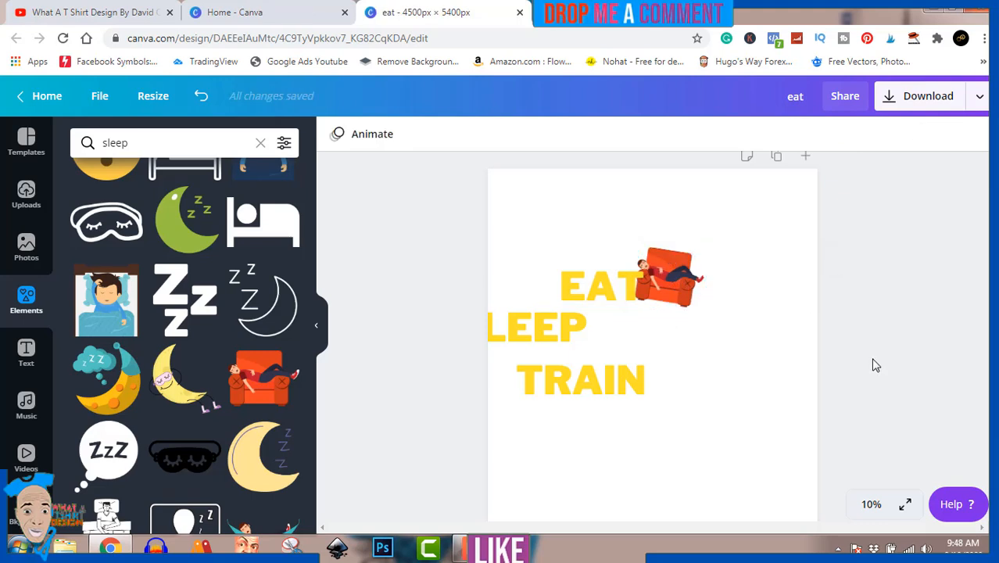
Move SLEEP back between EAT and TRAIN and shift the armchair graphic down to overlap the end of SLEEP
left_click(530, 331)
left_click_drag(530, 330, 593, 328)
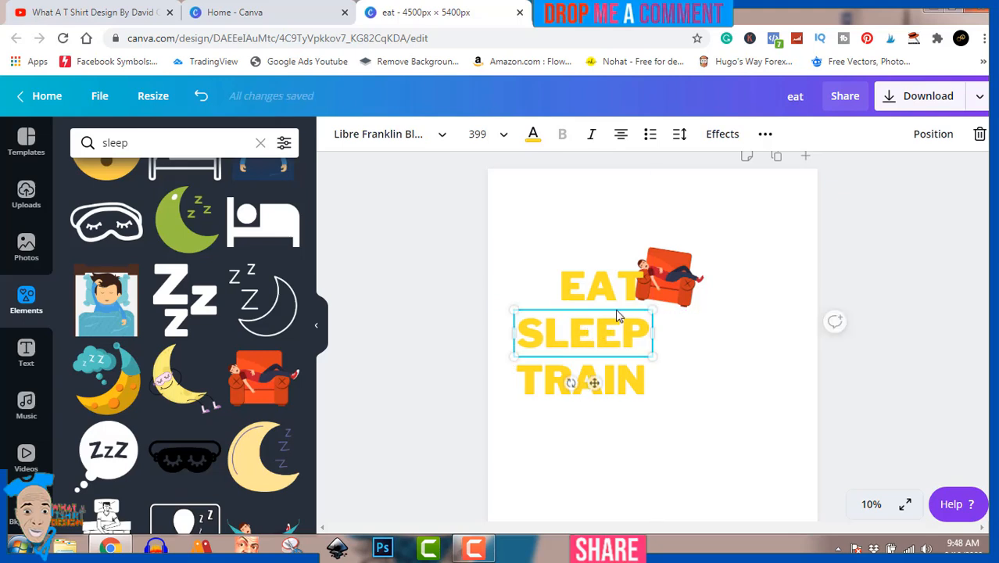
left_click_drag(677, 280, 678, 331)
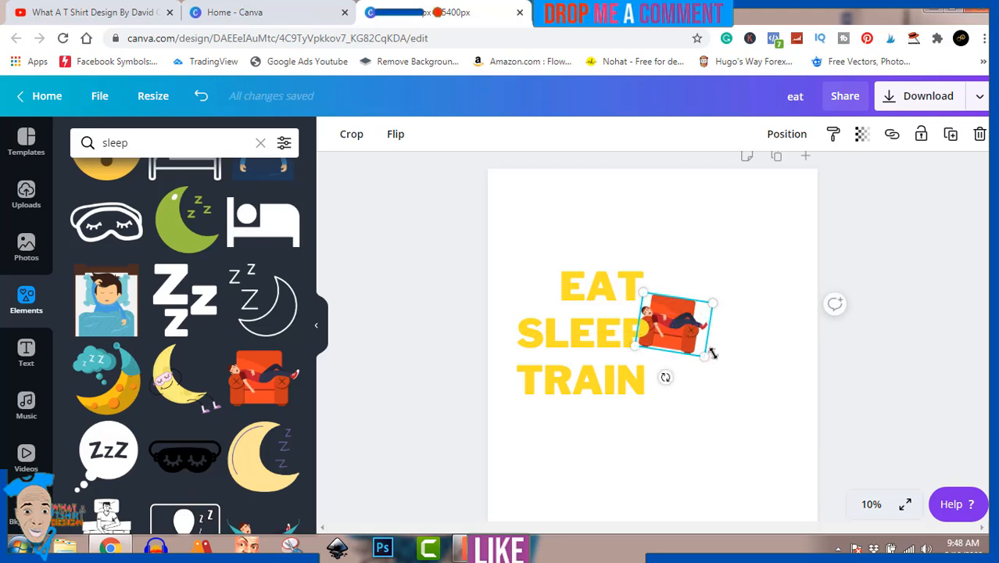
Search the elements for "eat" and add the cartoon man in a green sweater who is eating
left_click(583, 287)
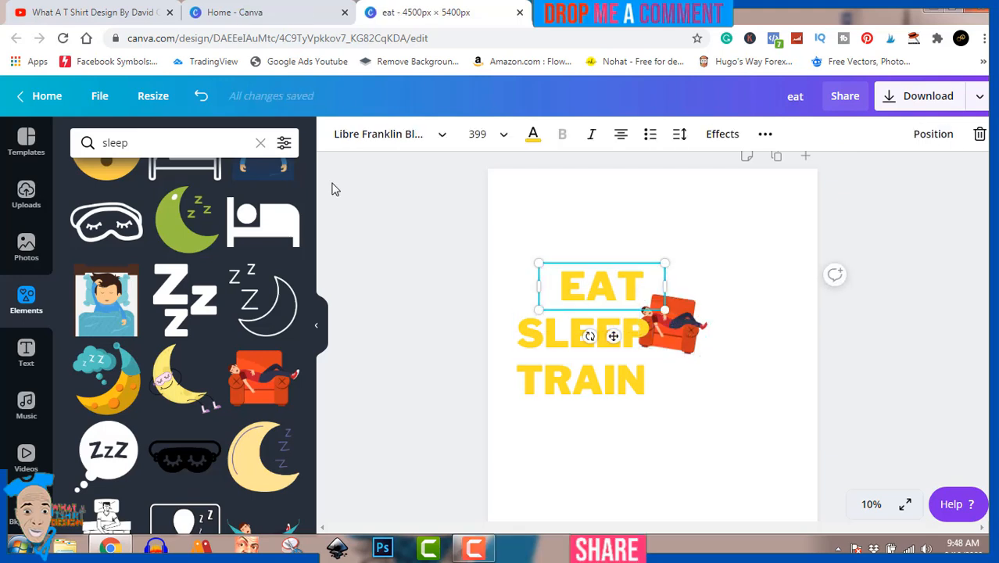
double_click(115, 143)
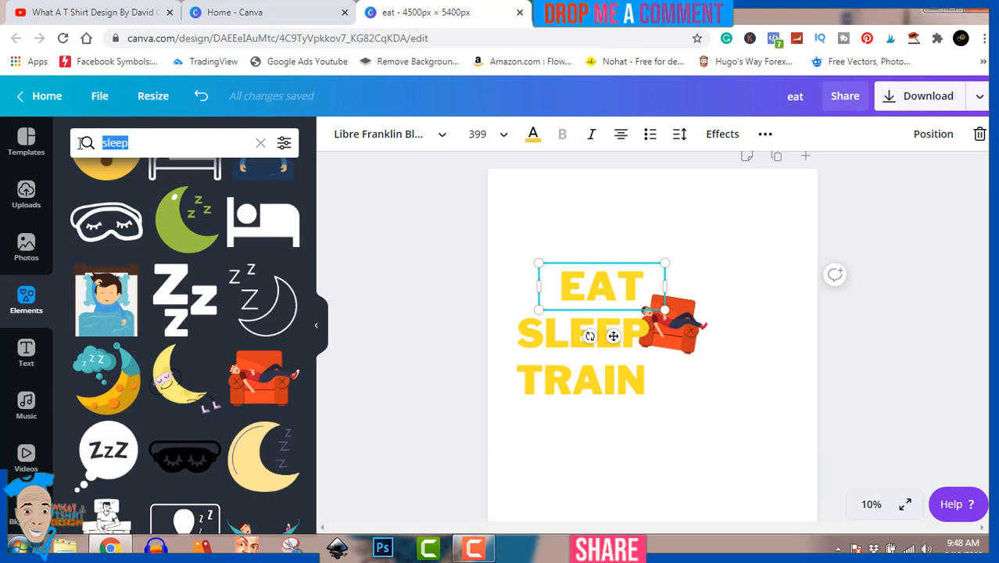
type("eat")
key("Return")
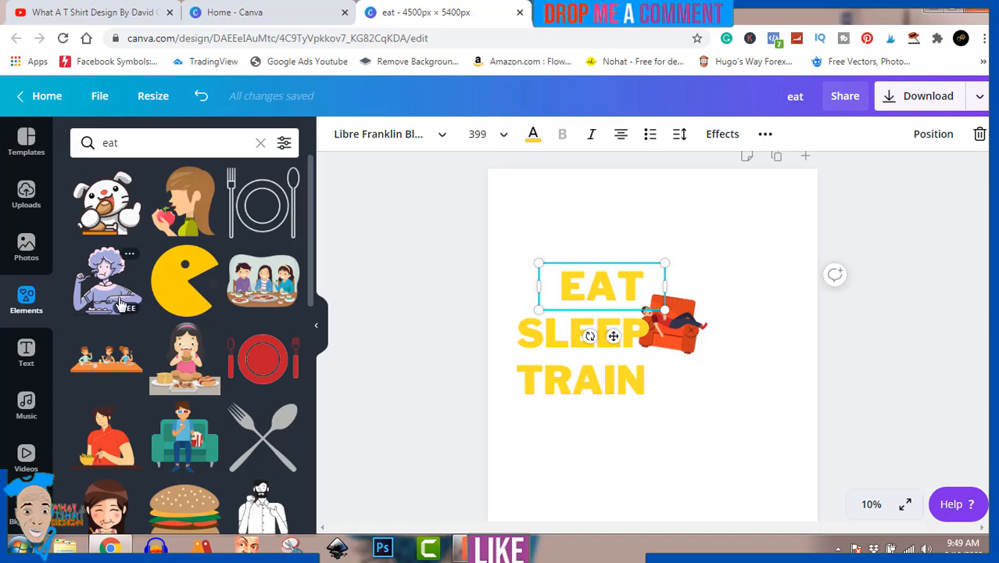
scroll(222, 294, "down", 5)
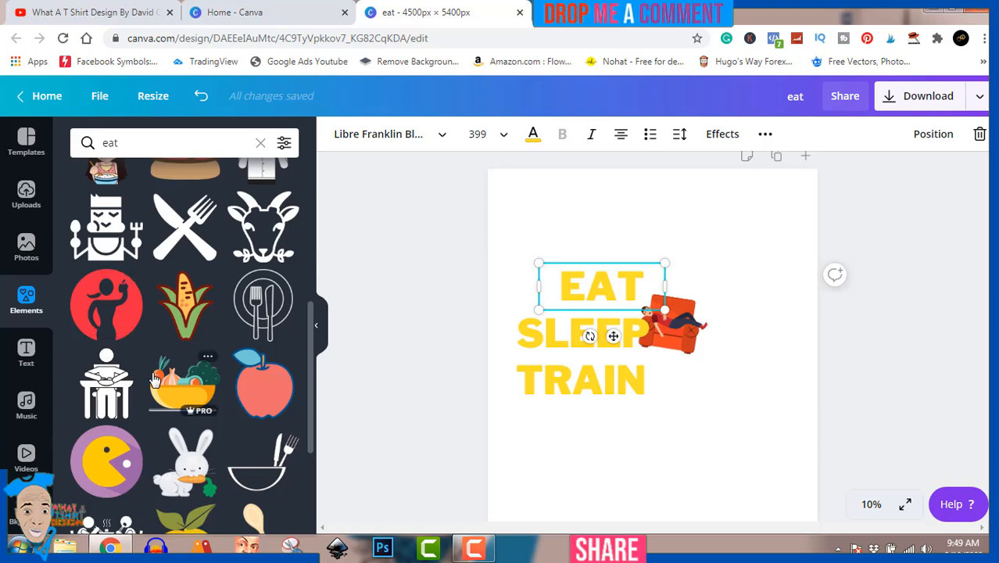
scroll(154, 380, "down", 3)
scroll(154, 380, "down", 1)
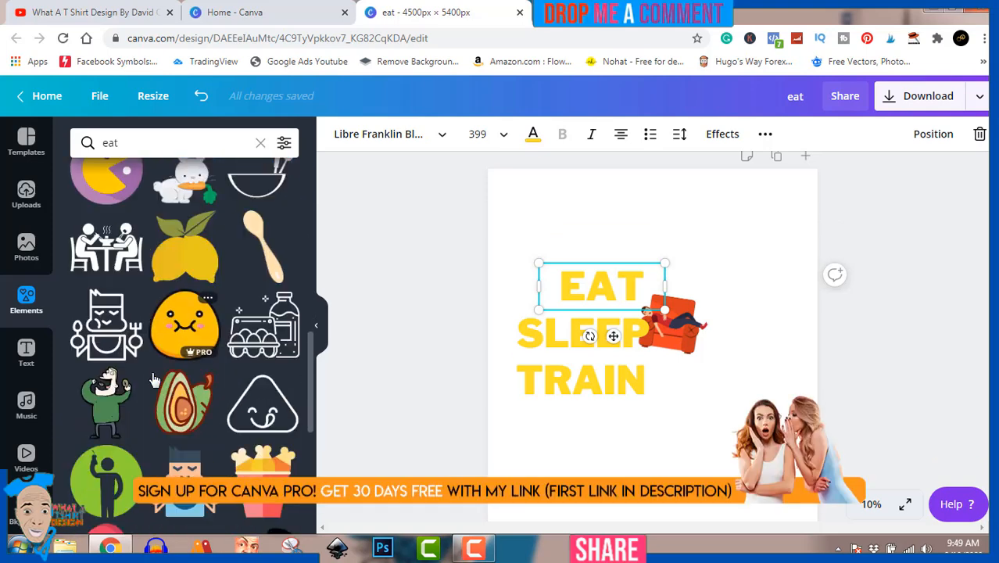
left_click(107, 406)
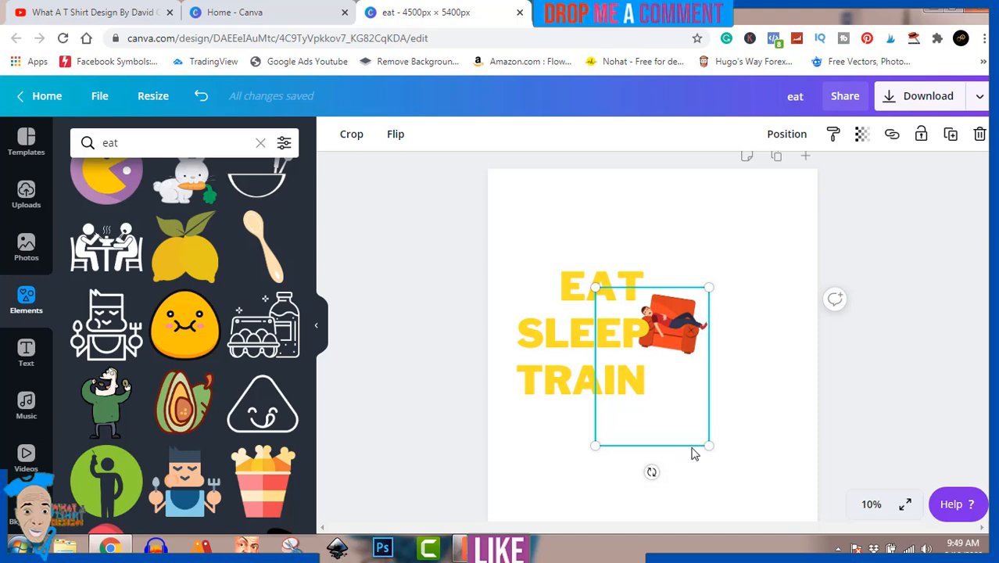
Shrink the eating man to about 675 × 935 px and place him over the end of EAT, just above the armchair
left_click_drag(709, 444, 675, 381)
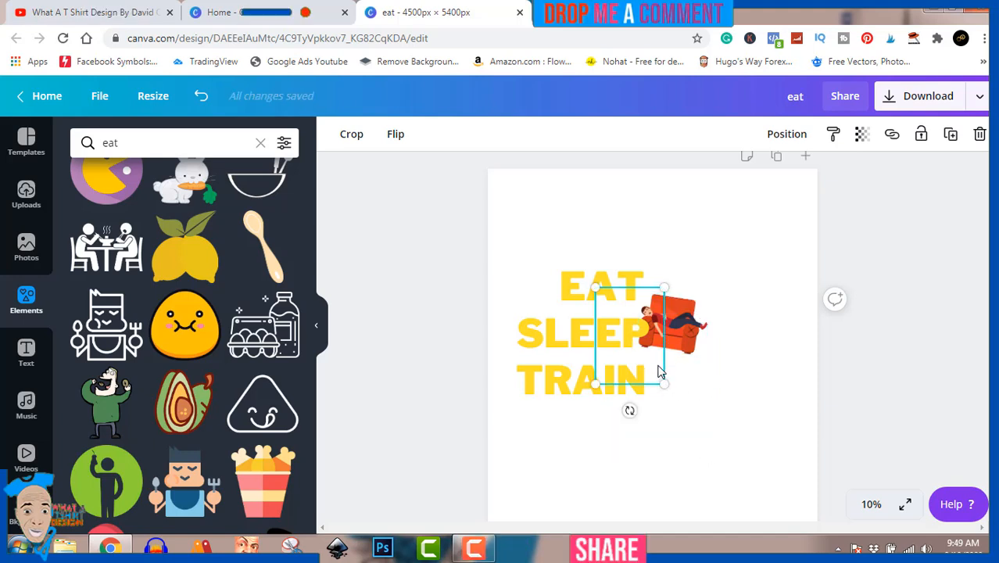
left_click_drag(659, 371, 756, 305)
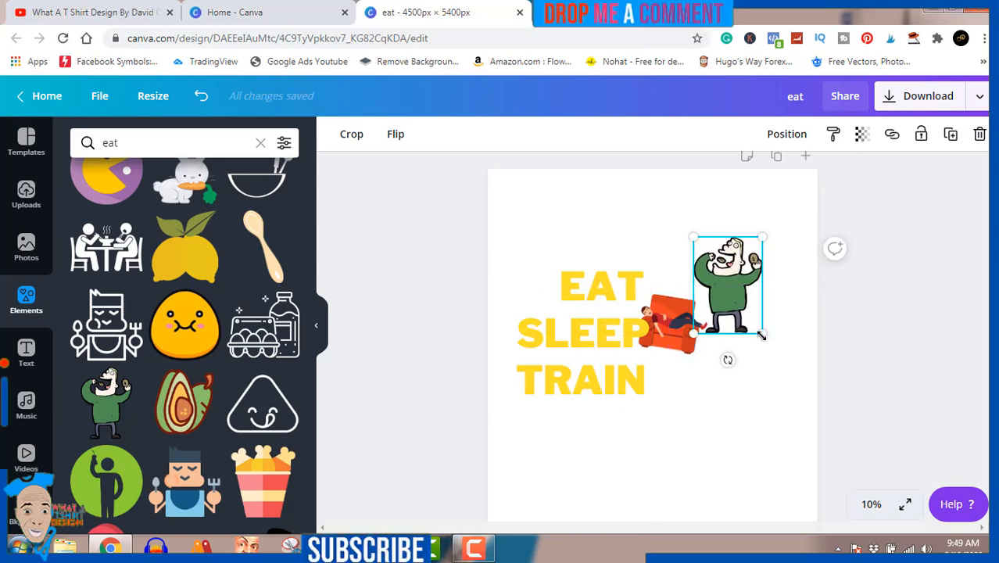
left_click_drag(761, 334, 724, 279)
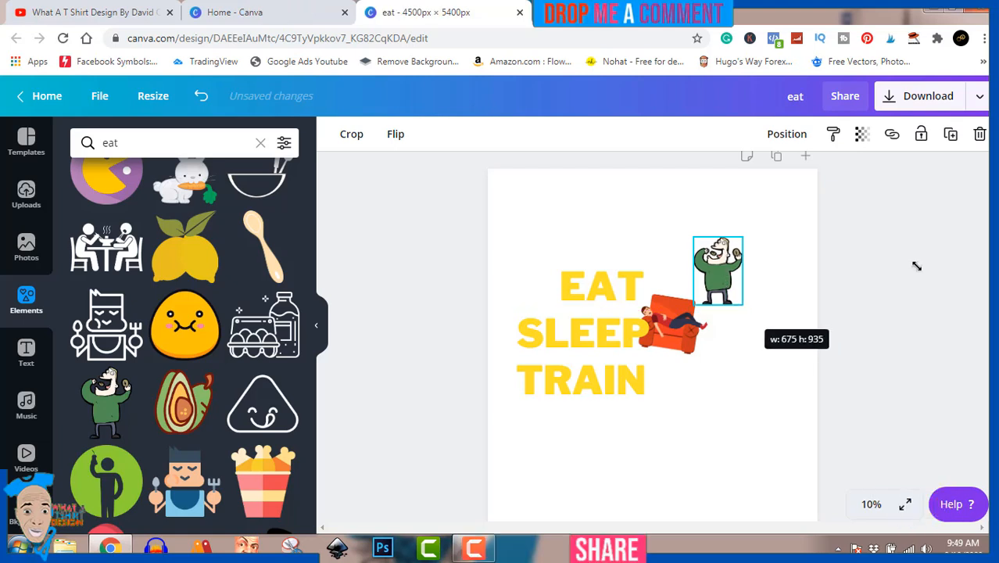
left_click_drag(916, 266, 916, 266)
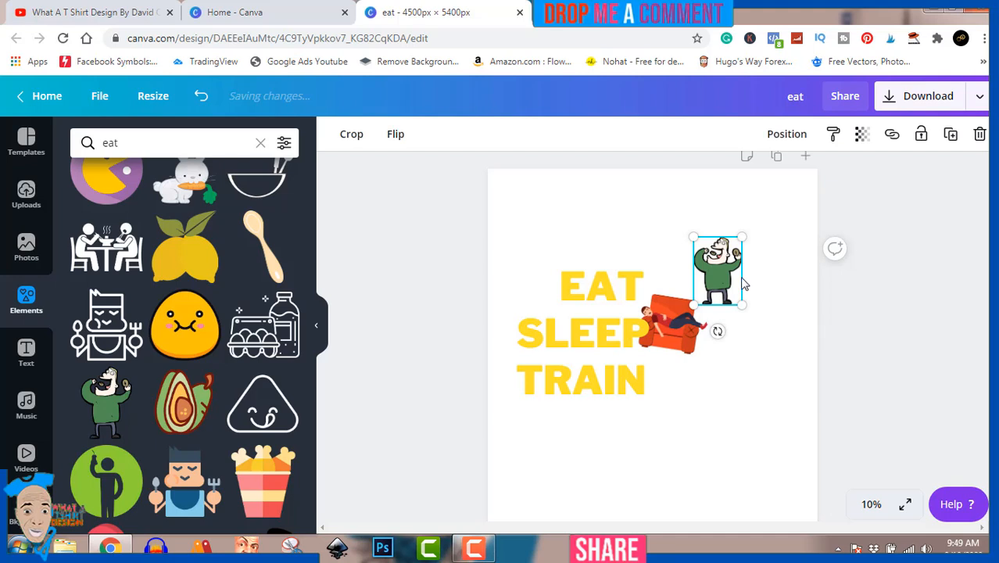
left_click_drag(724, 279, 653, 264)
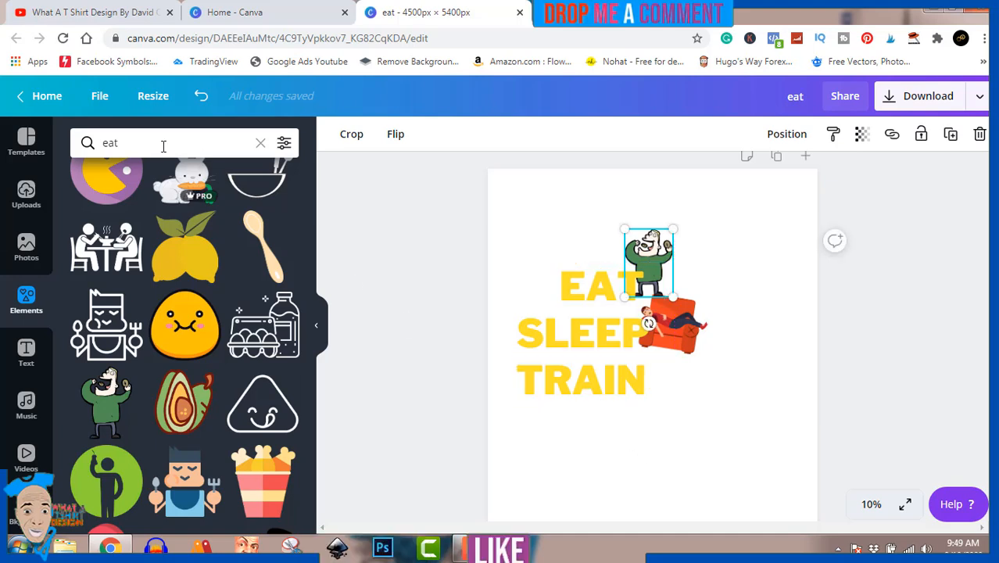
Search the elements for "train" and look through the graphics for one that suits the TRAIN text
left_click(161, 146)
key("BackSpace")
key("BackSpace")
key("BackSpace")
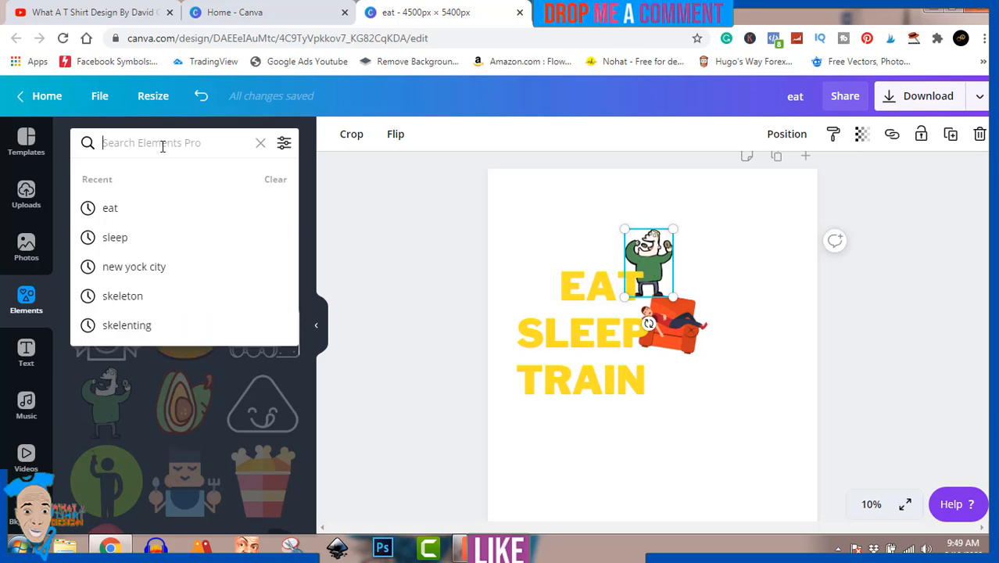
type("train")
key("Return")
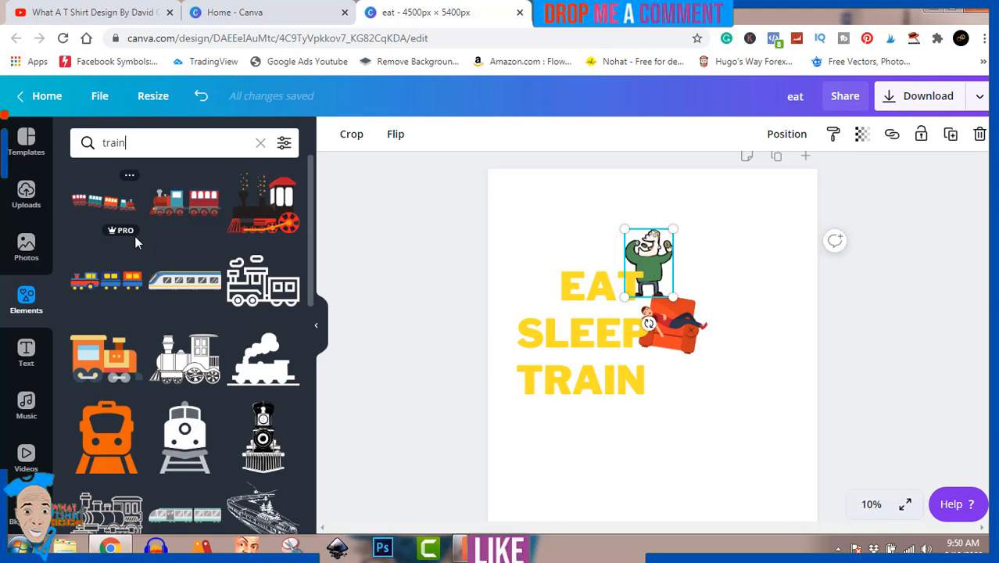
scroll(134, 236, "down", 8)
scroll(137, 244, "down", 10)
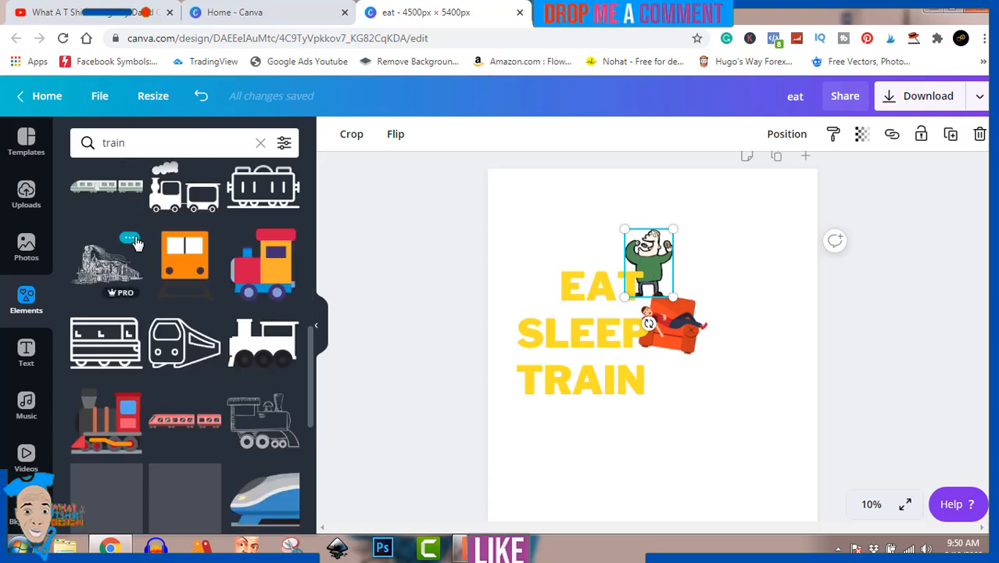
scroll(137, 243, "up", 18)
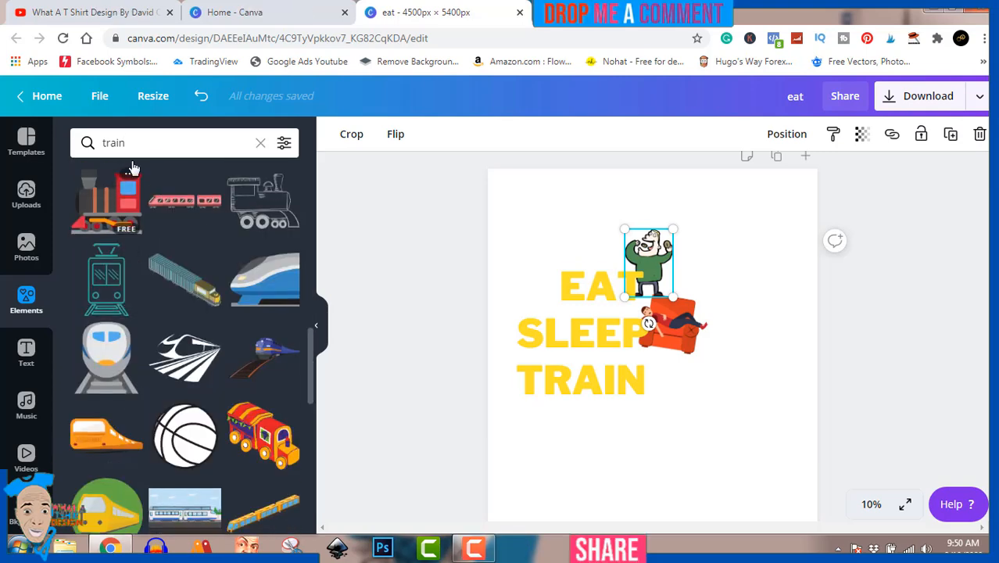
Search the elements for "keep fit" in place of the train search
left_click(143, 142)
key("BackSpace")
key("BackSpace")
key("BackSpace")
key("BackSpace")
key("BackSpace")
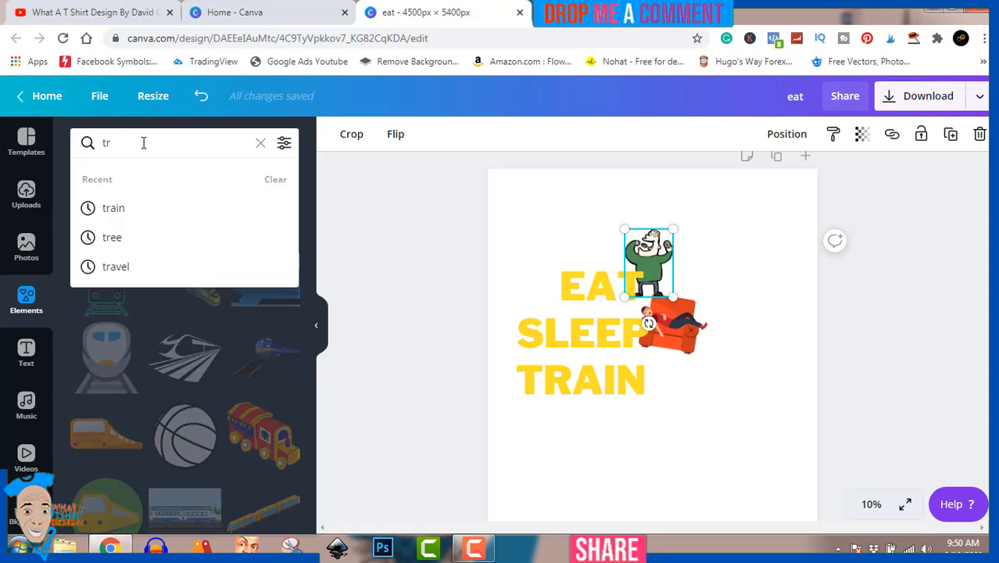
type("keep fi")
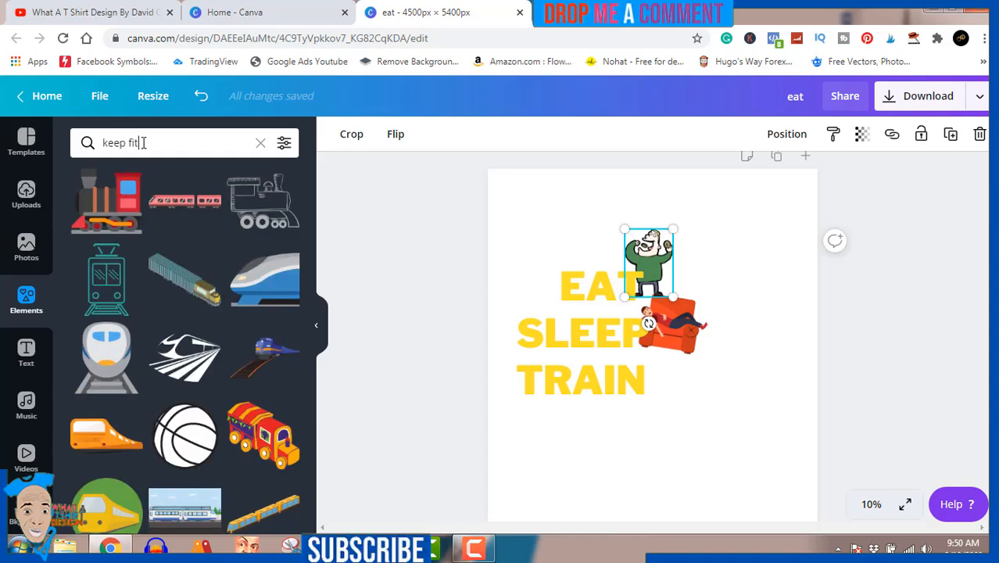
type("t")
key("Return")
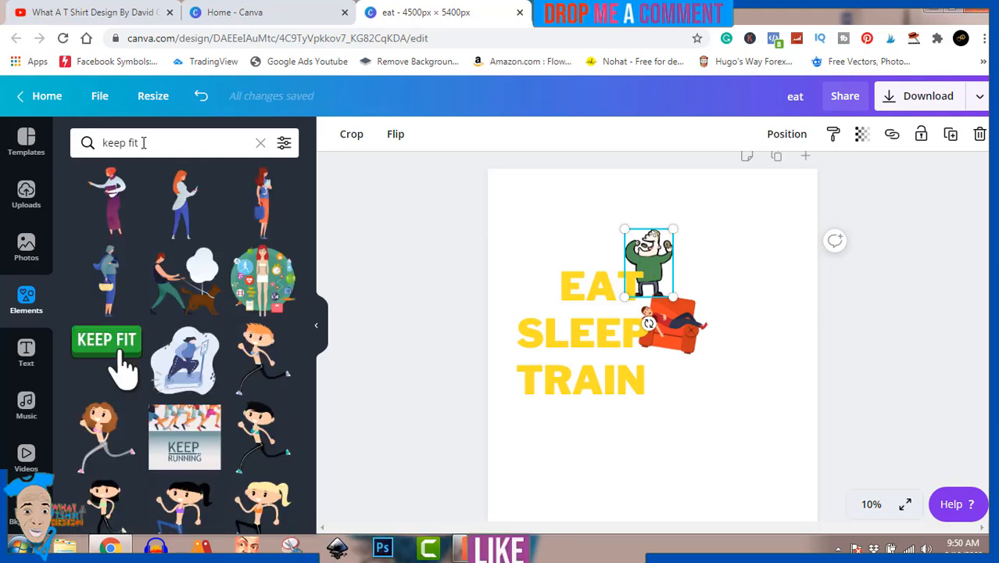
Look through the keep fit graphics for an illustration that suits the TRAIN text
scroll(159, 298, "down", 8)
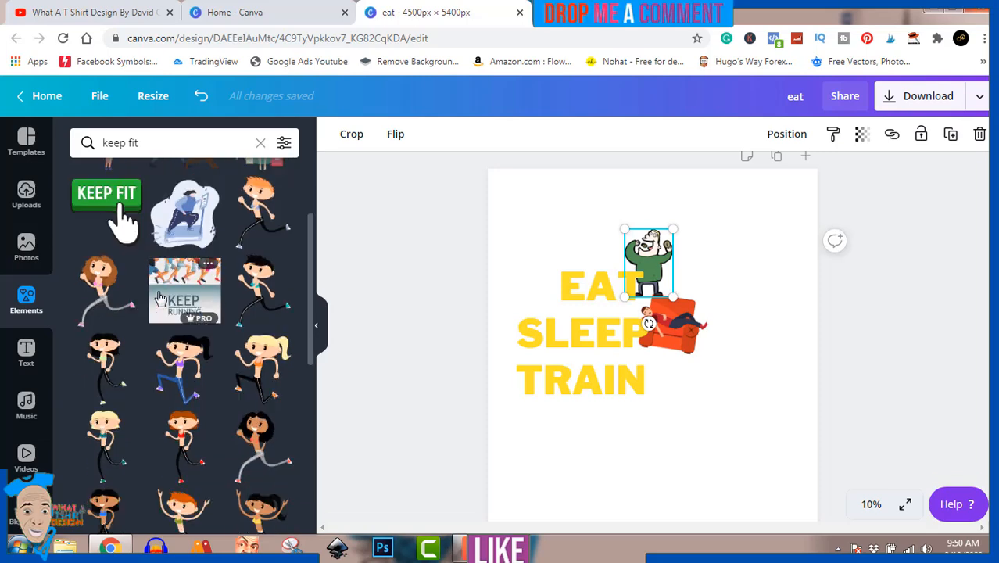
scroll(159, 298, "down", 5)
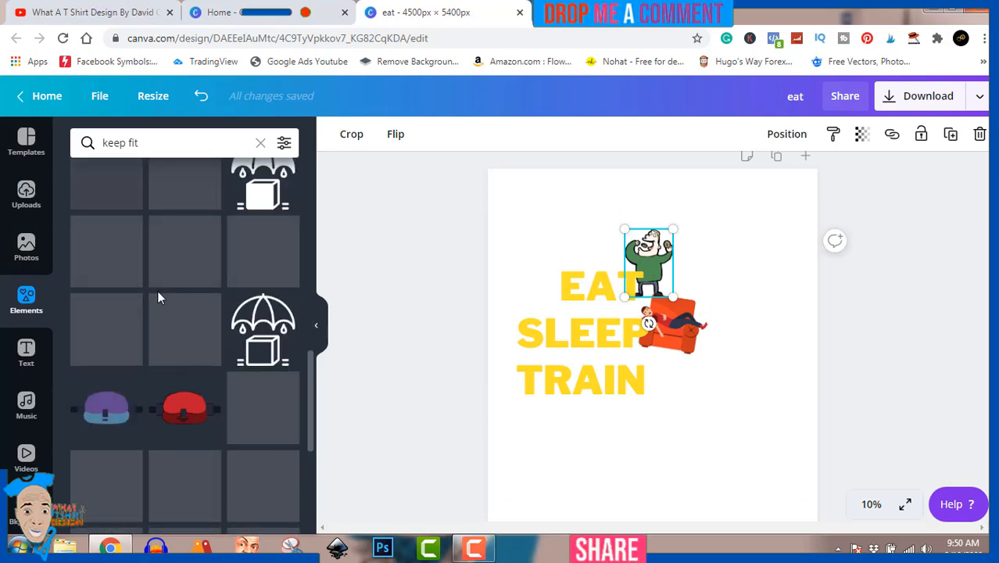
scroll(157, 298, "down", 1)
scroll(157, 297, "down", 3)
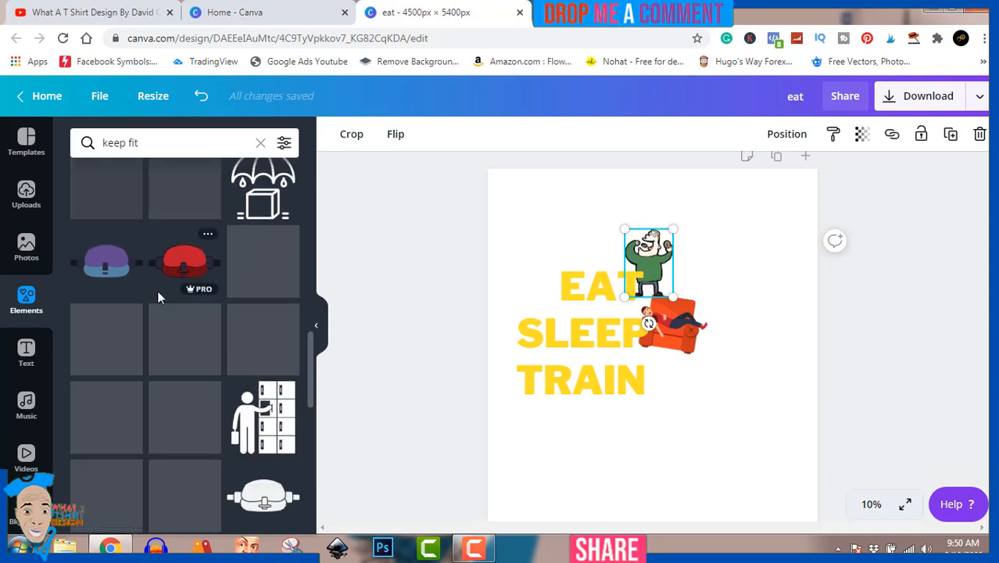
scroll(159, 298, "down", 3)
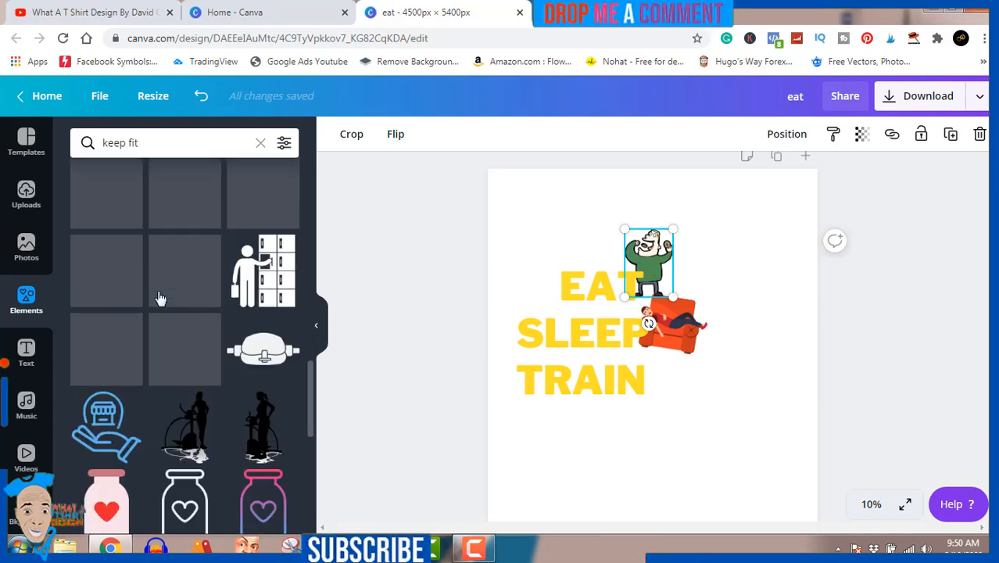
scroll(158, 298, "down", 4)
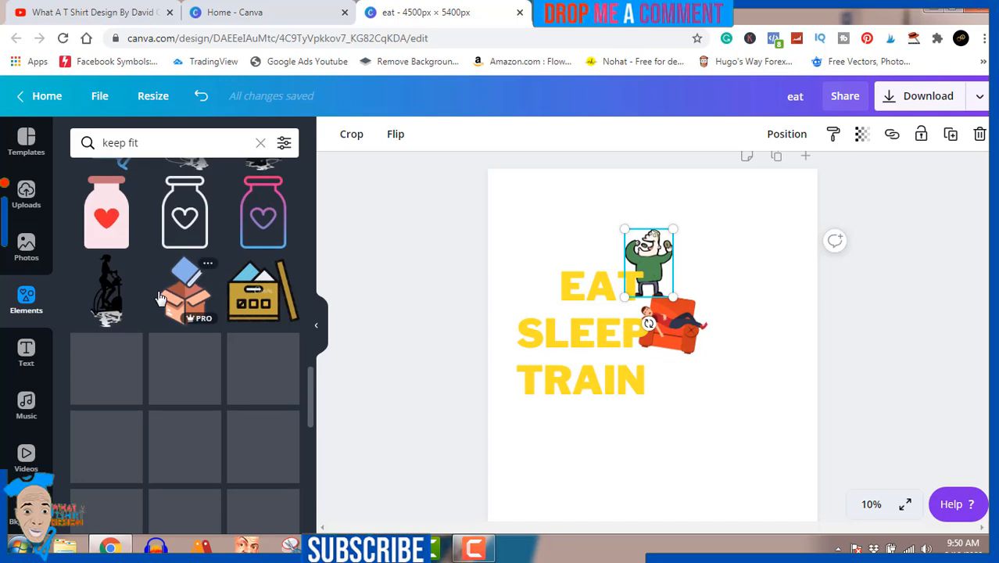
scroll(158, 297, "down", 3)
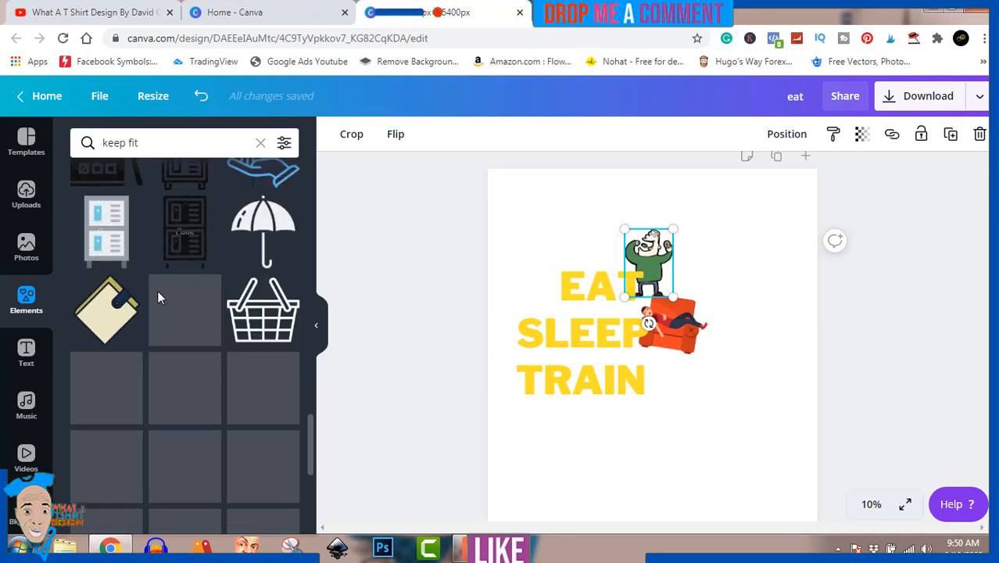
scroll(157, 297, "down", 1)
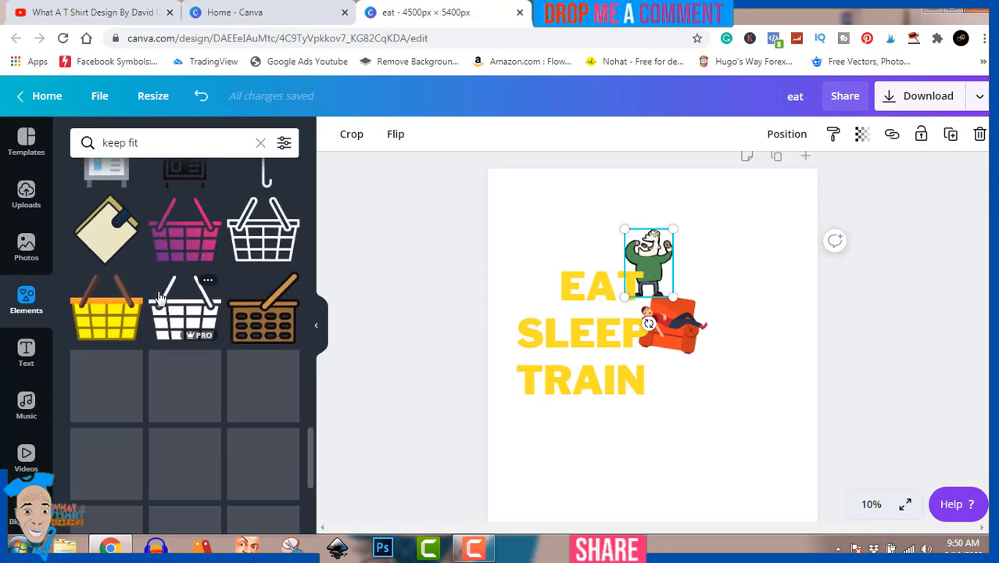
scroll(157, 297, "down", 2)
scroll(157, 297, "down", 1)
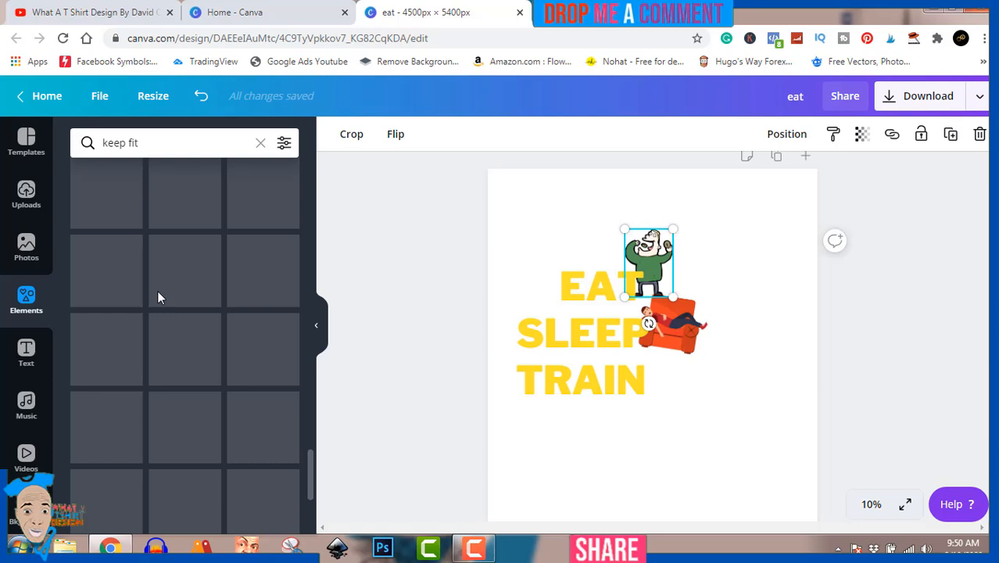
scroll(157, 297, "up", 2)
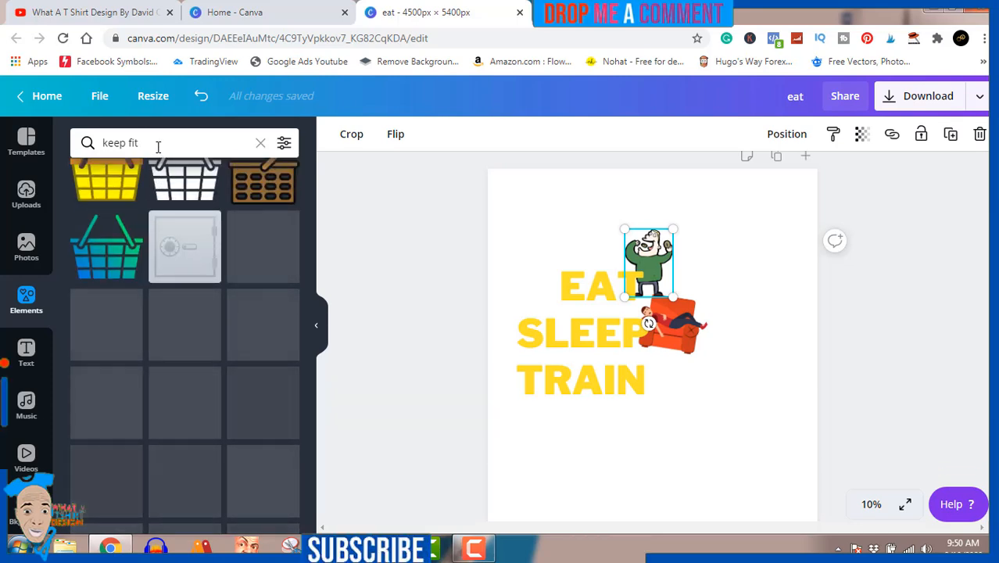
left_click(158, 143)
key("BackSpace")
key("BackSpace")
key("BackSpace")
key("BackSpace")
key("BackSpace")
key("BackSpace")
key("BackSpace")
key("BackSpace")
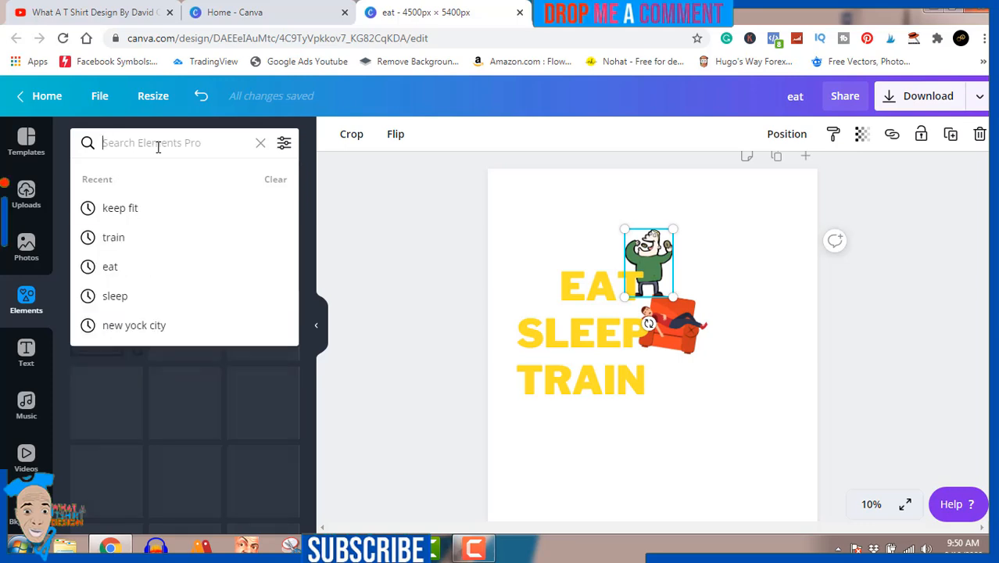
type("lose")
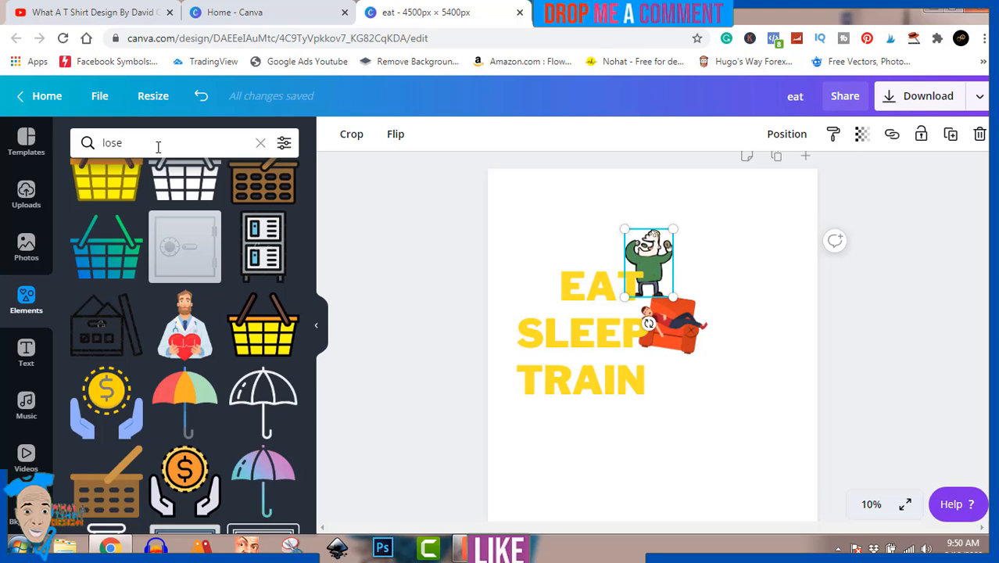
type(" w")
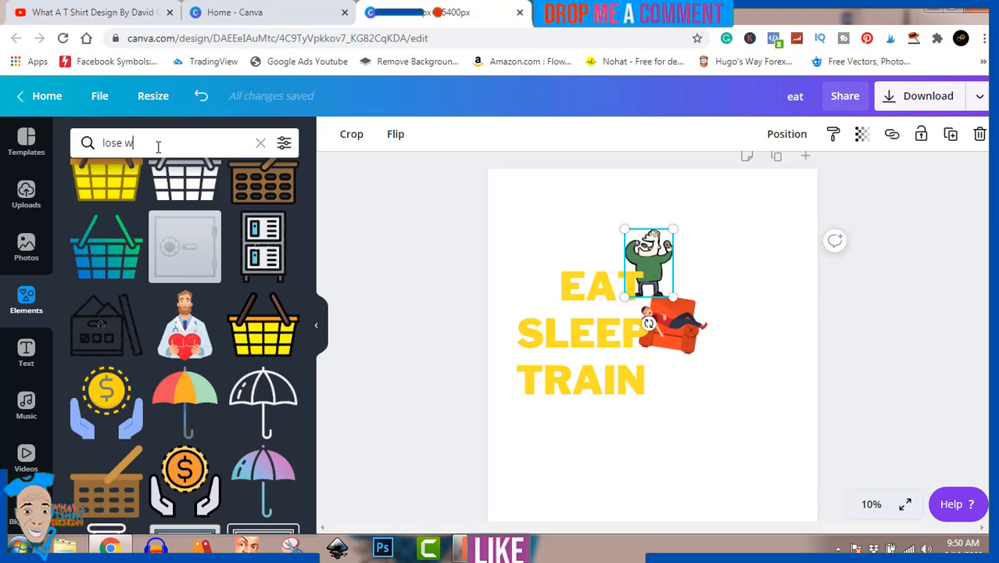
type("aitng")
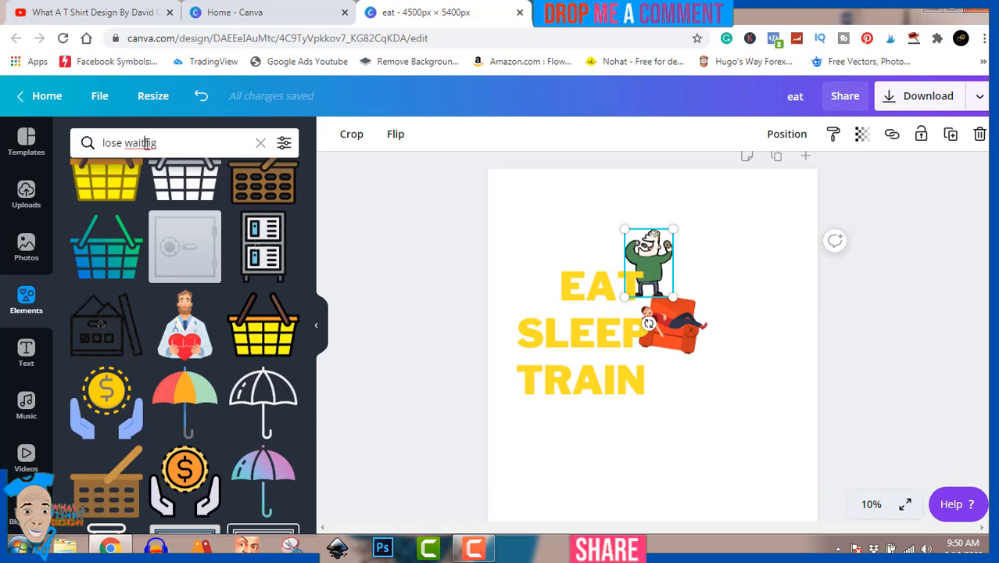
right_click(144, 142)
left_click(144, 143)
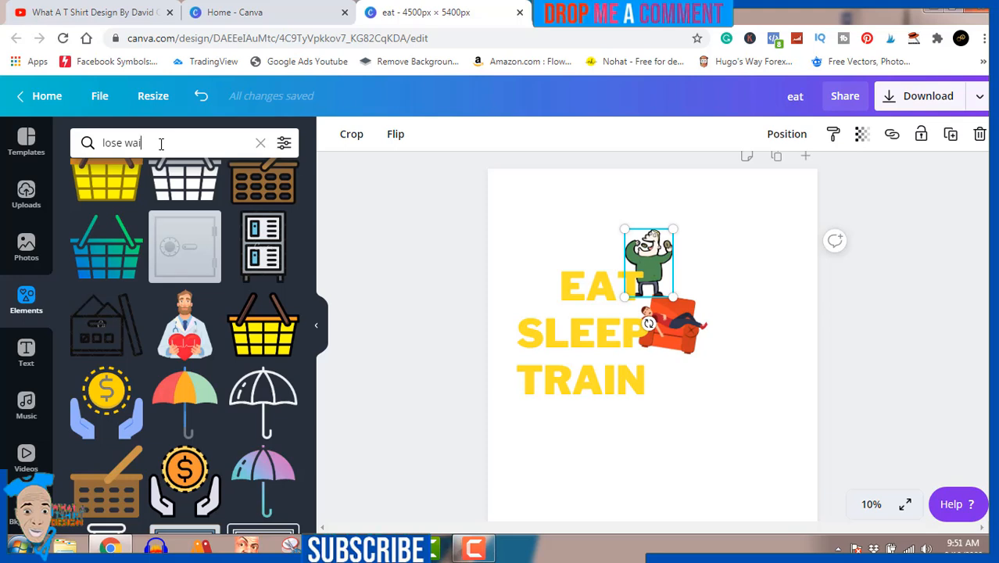
type("gth")
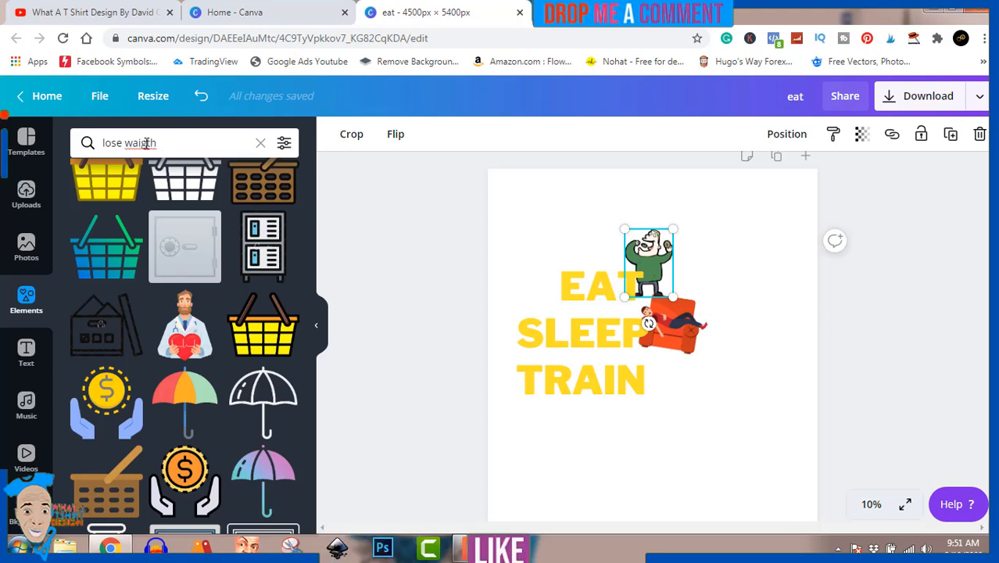
right_click(131, 144)
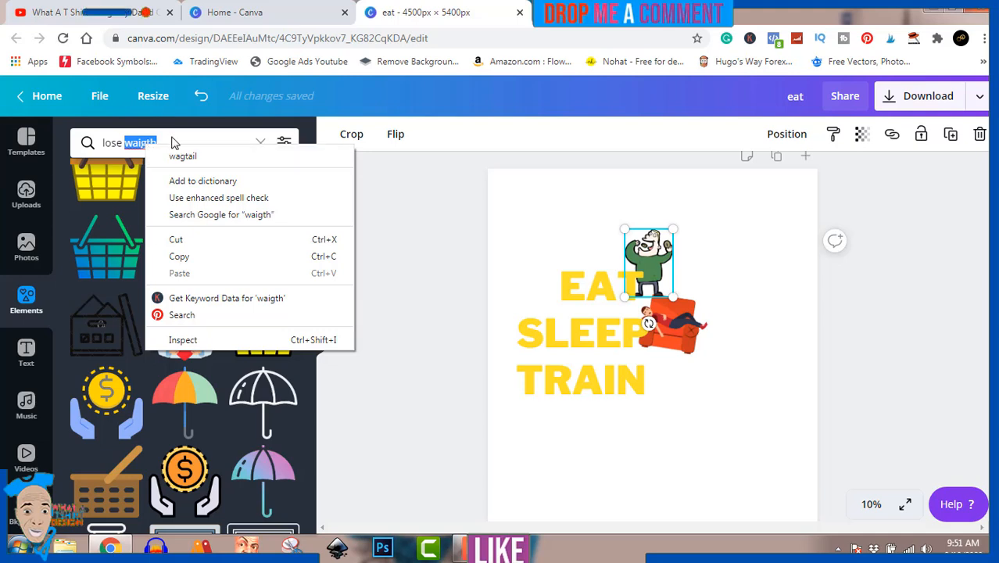
left_click(172, 139)
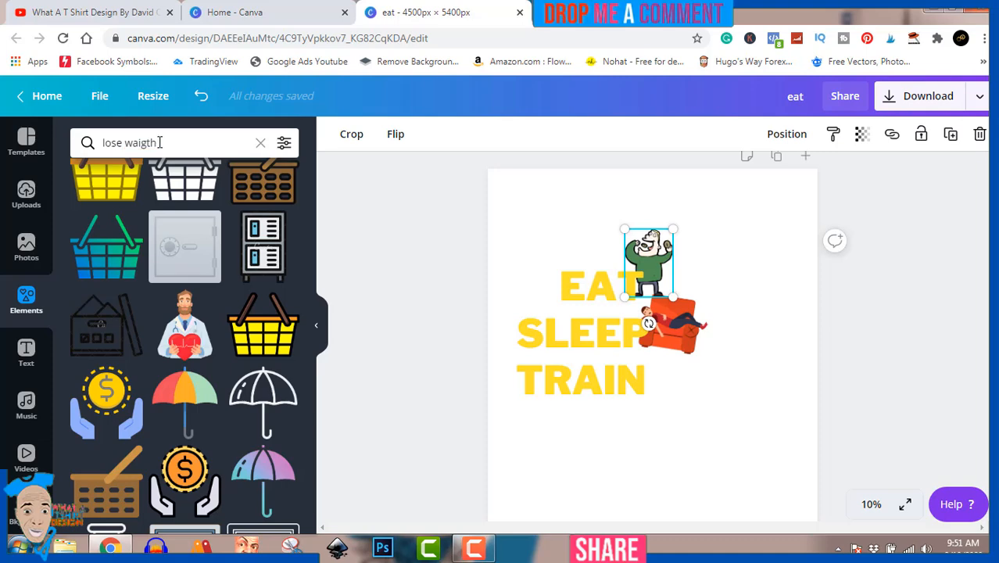
Search the elements for "excises", using the suggested spelling correction
key("BackSpace")
key("BackSpace")
type("excicses")
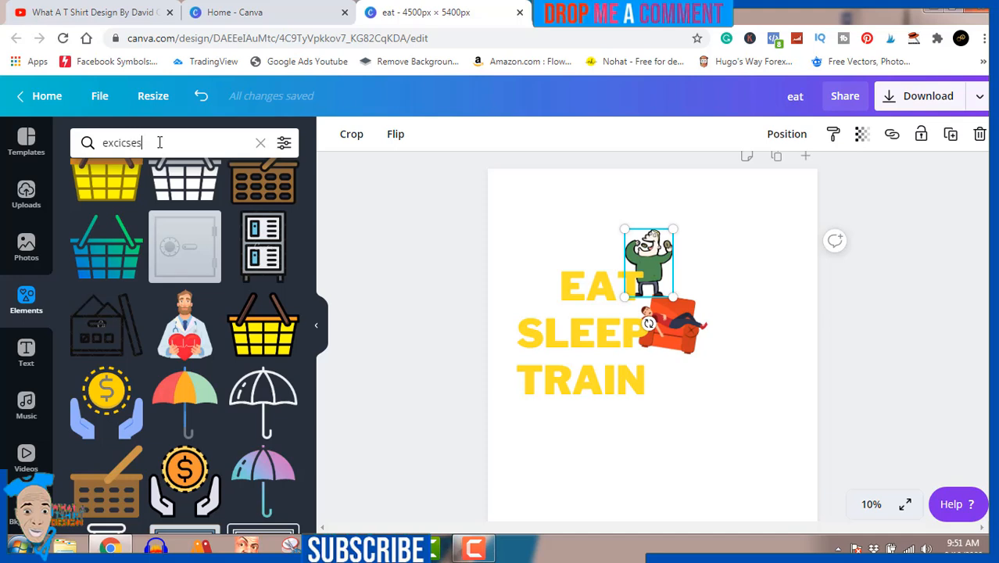
right_click(129, 144)
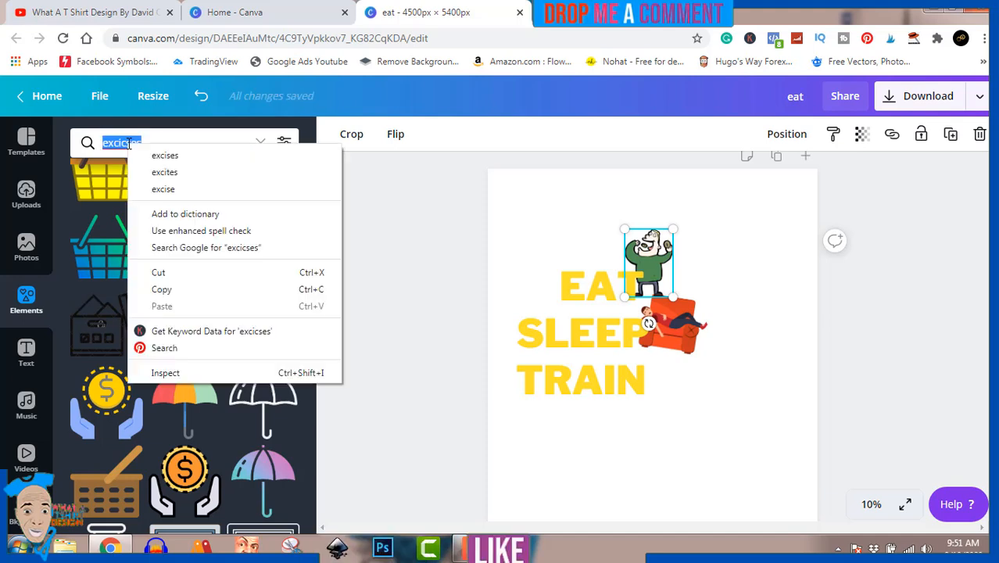
left_click(147, 155)
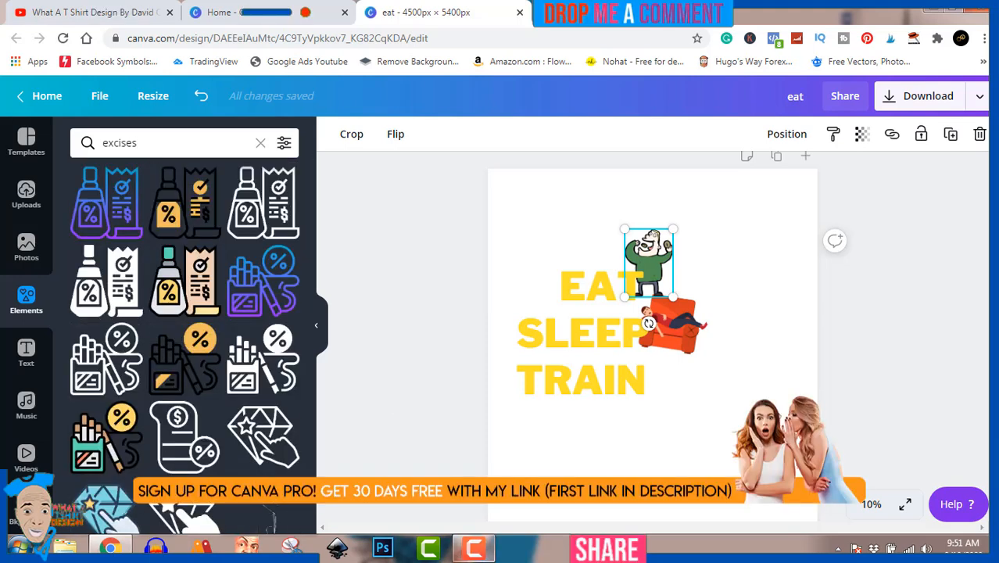
left_click(472, 547)
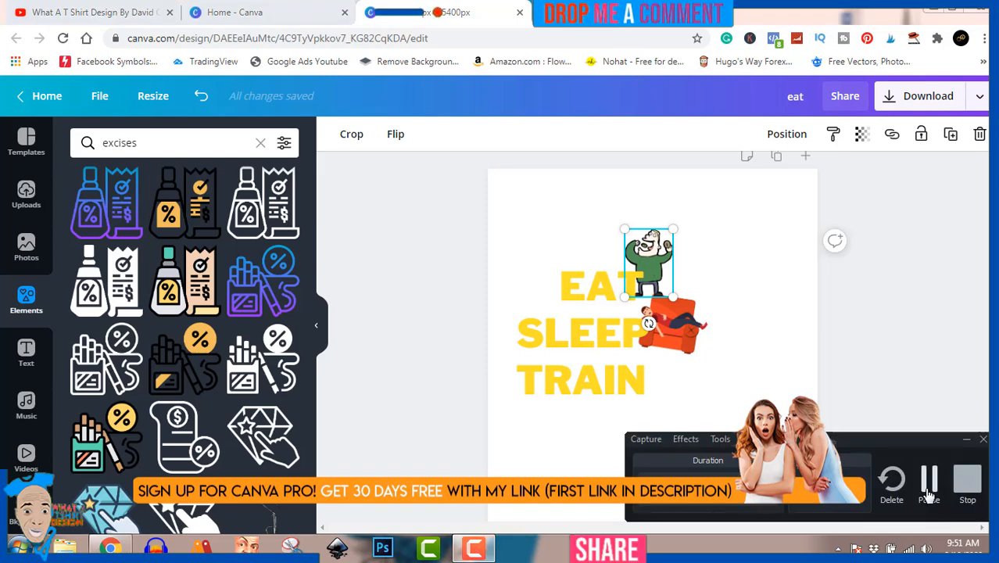
left_click(929, 485)
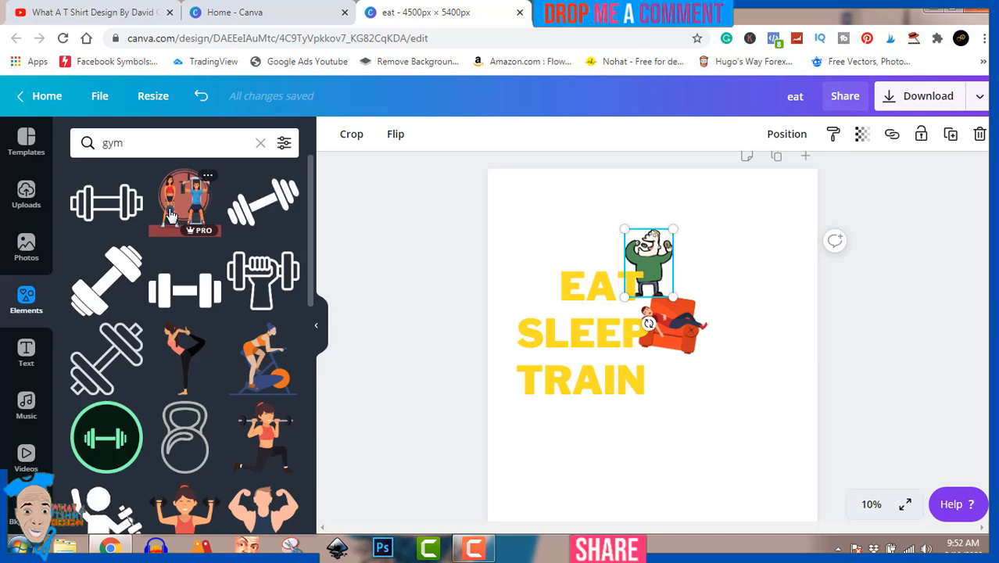
Add the gym graphic of a woman and a man training on a machine and shrink it to about two thirds of its size
scroll(166, 198, "down", 7)
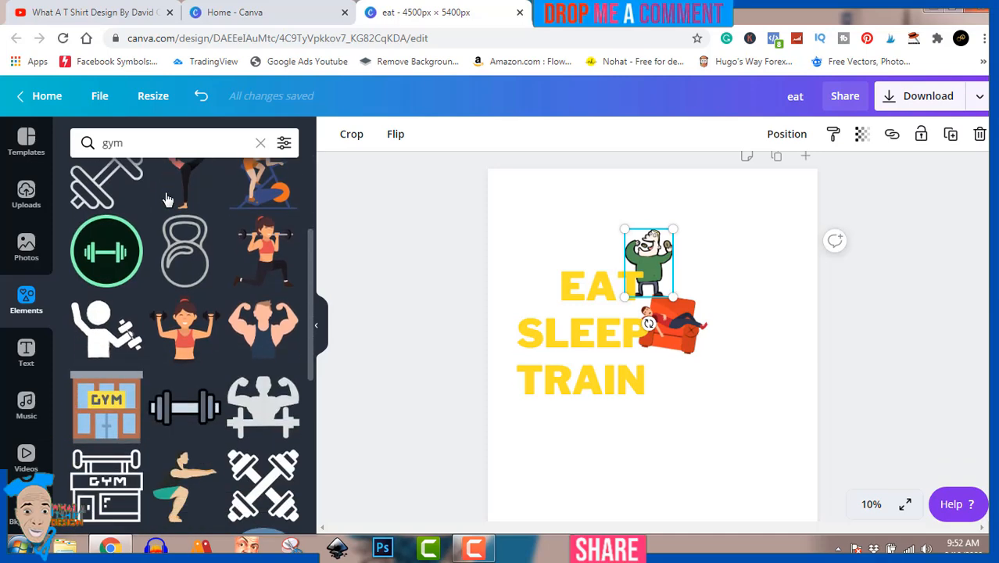
scroll(167, 199, "down", 1)
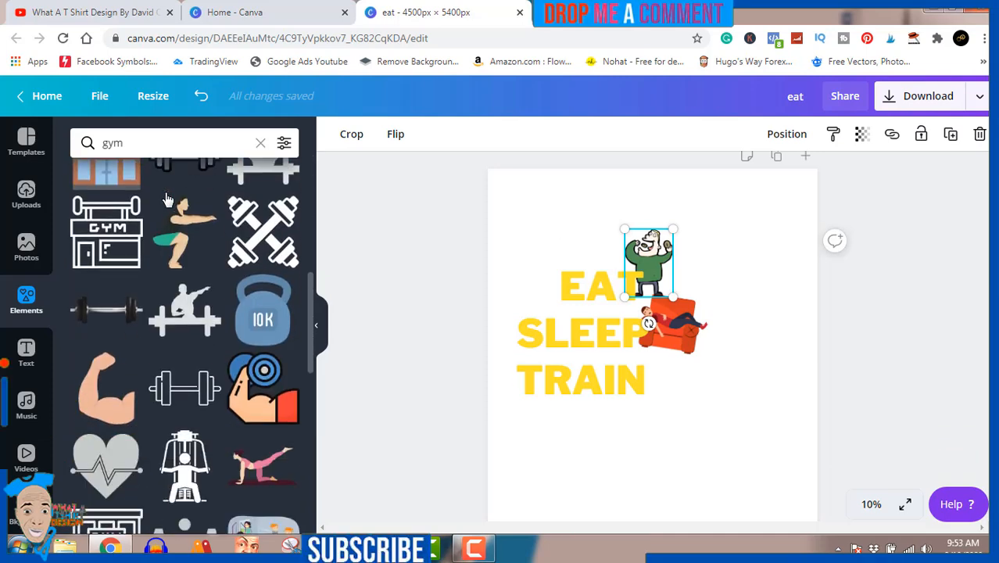
scroll(166, 198, "down", 4)
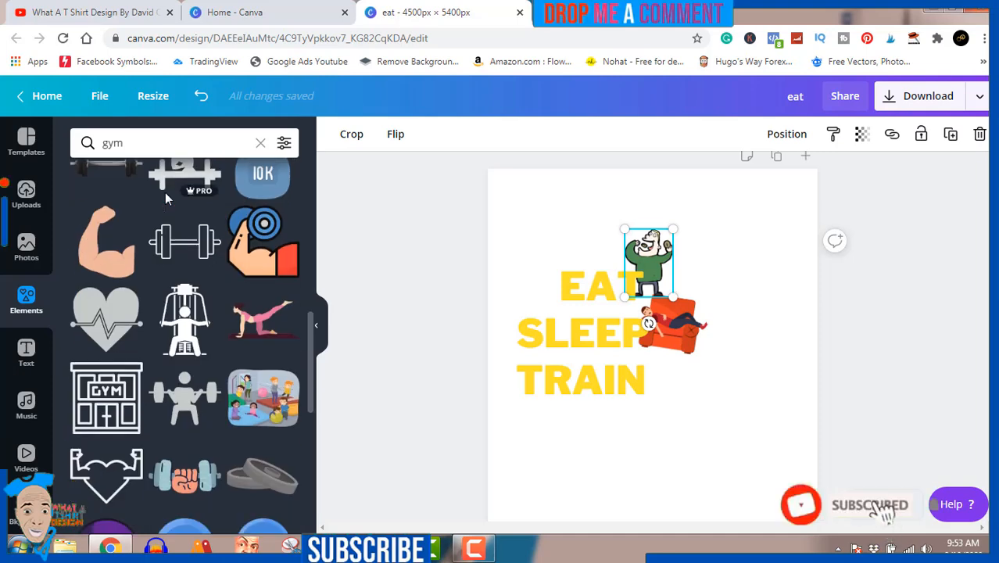
scroll(166, 199, "down", 9)
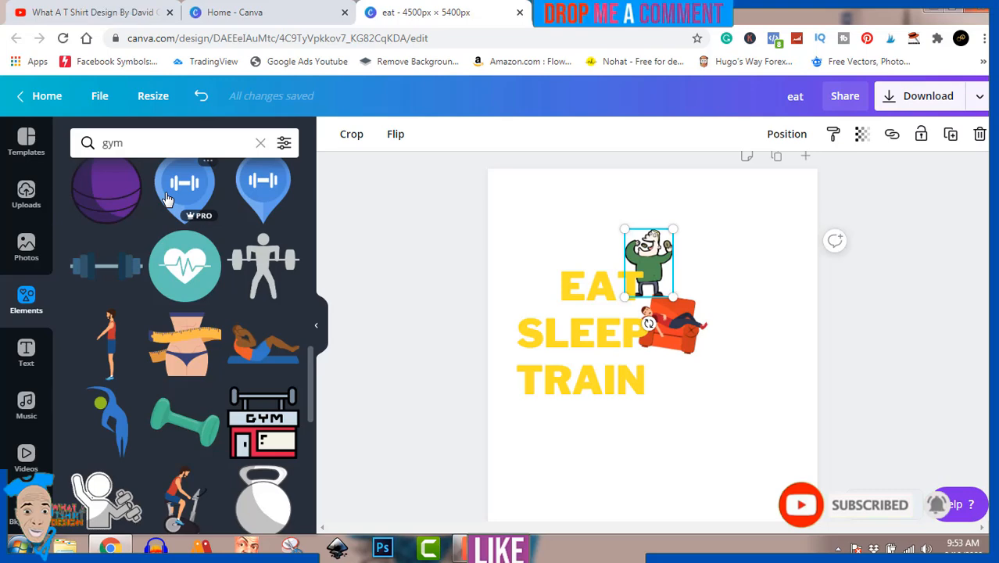
scroll(167, 199, "down", 3)
scroll(166, 199, "down", 6)
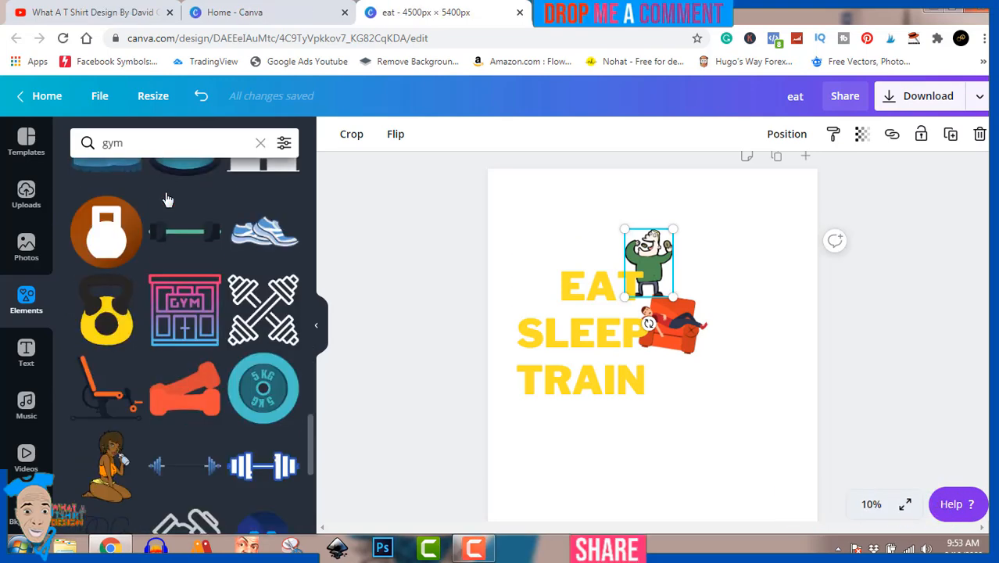
scroll(166, 198, "up", 15)
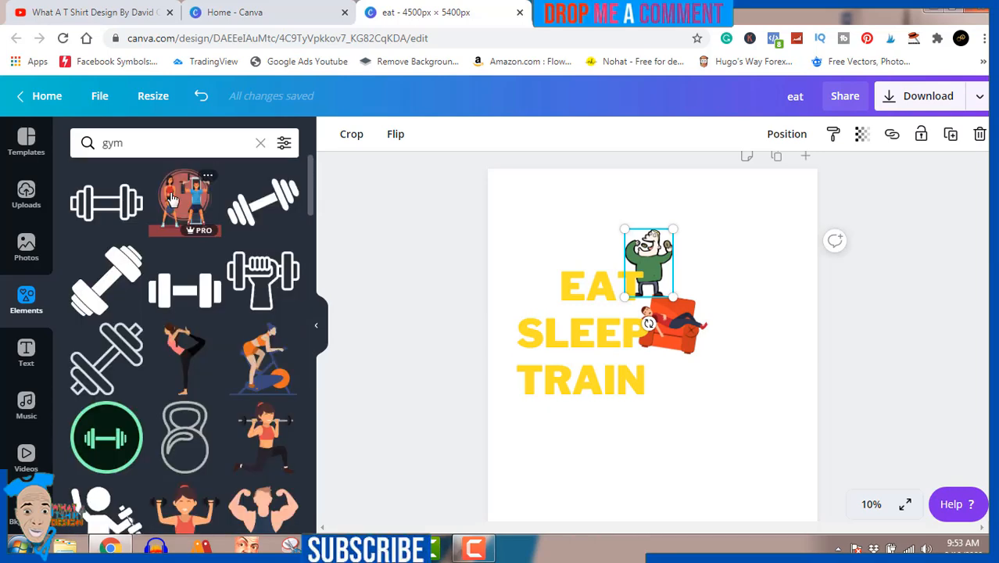
left_click(186, 204)
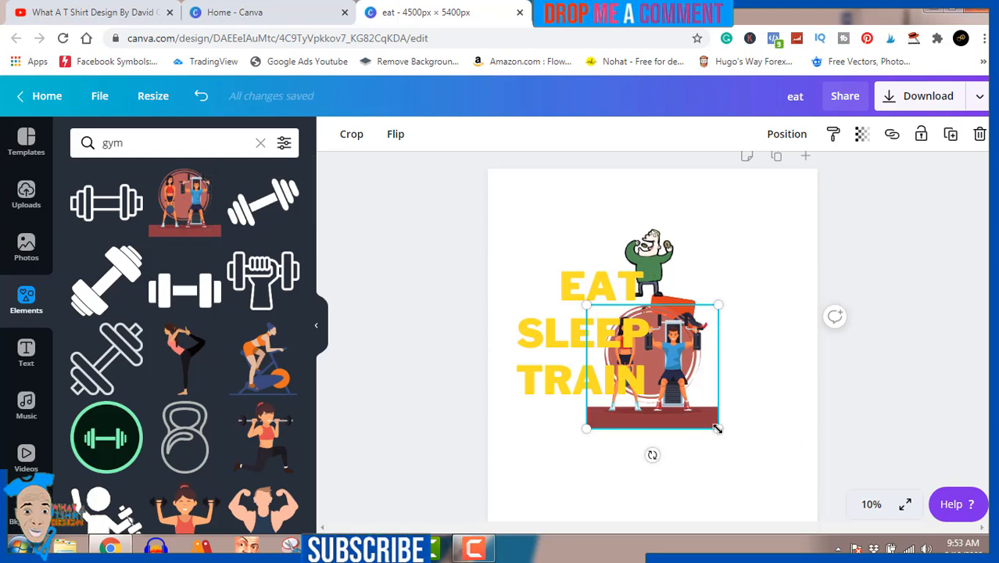
left_click_drag(717, 428, 674, 384)
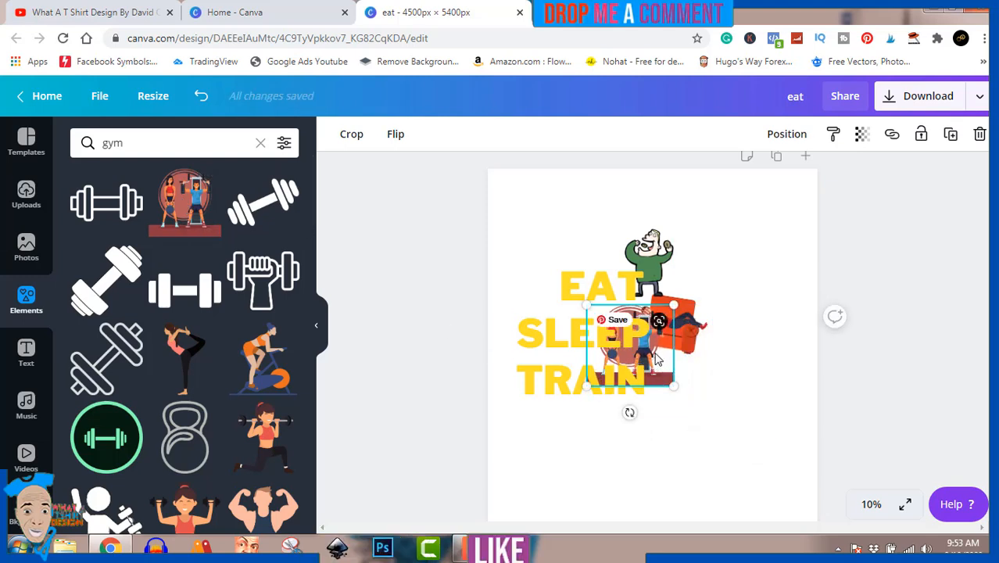
Move the SLEEP text slightly down, closer to TRAIN, and deselect it
left_click(655, 350)
left_click_drag(655, 351, 654, 358)
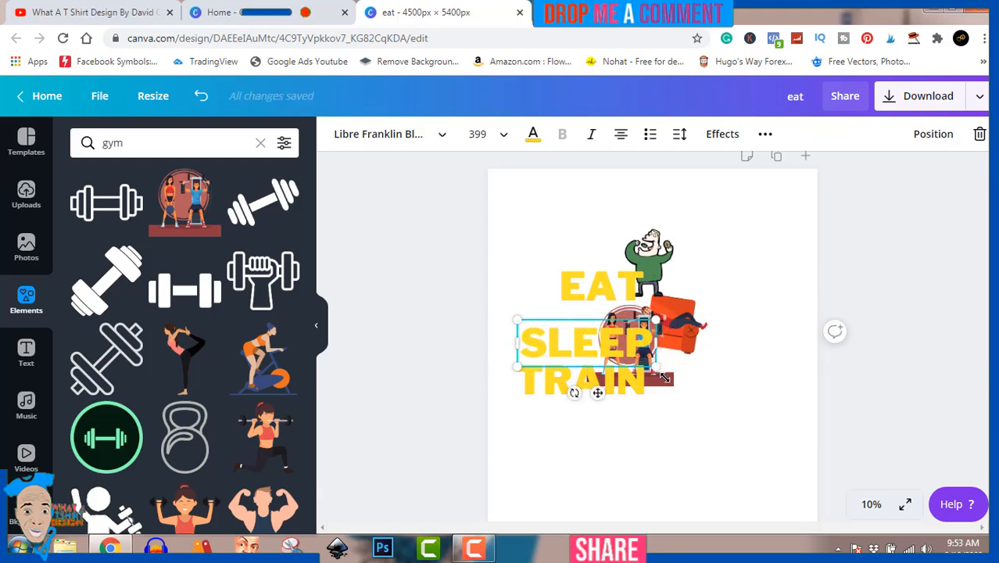
left_click(691, 454)
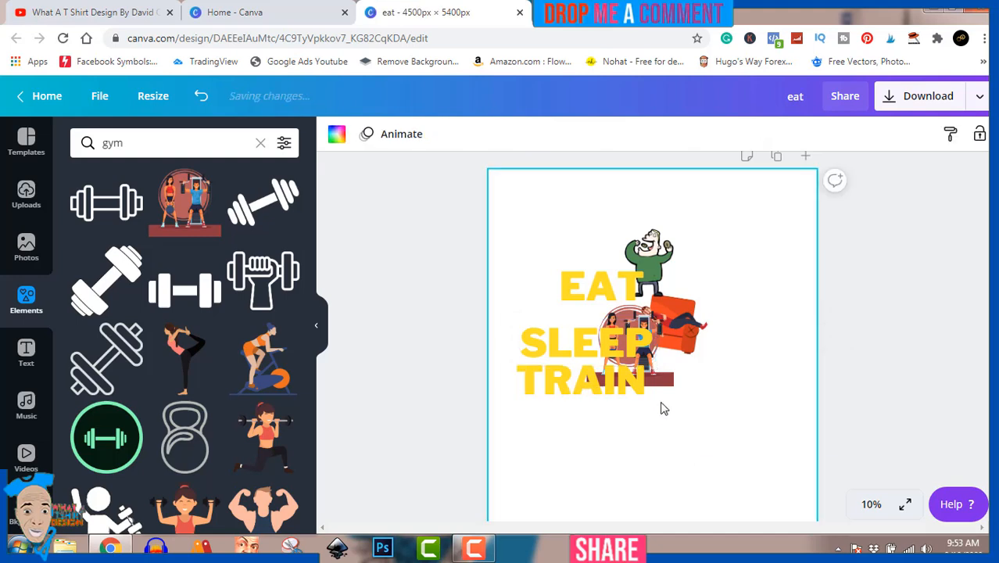
Move the gym graphic below the SLEEP text's left half and place the TRAIN text directly to the graphic's right, then deselect it
left_click_drag(666, 389, 701, 414)
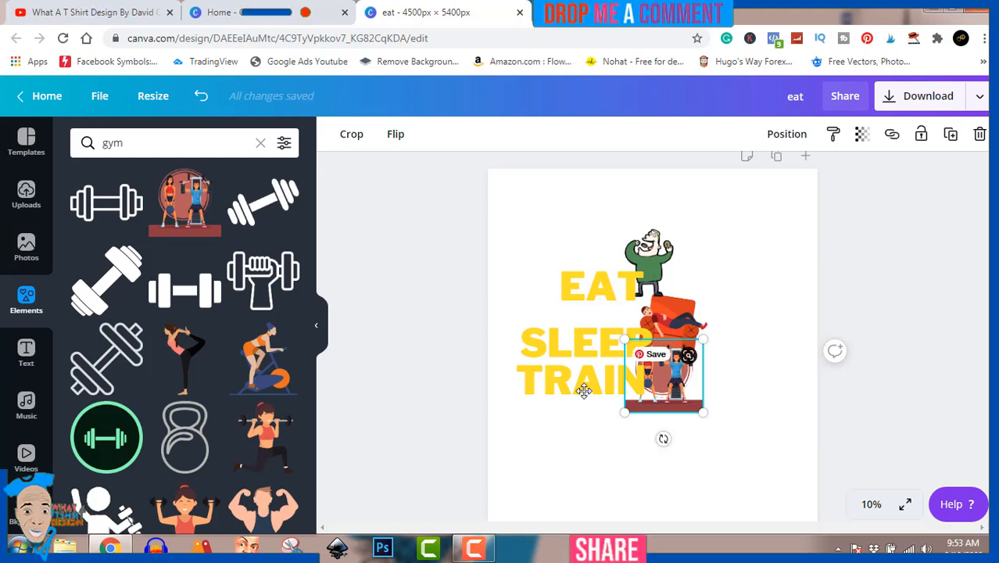
mouse_move(584, 391)
left_mouse_down()
mouse_move(556, 389)
mouse_move(583, 388)
left_mouse_up()
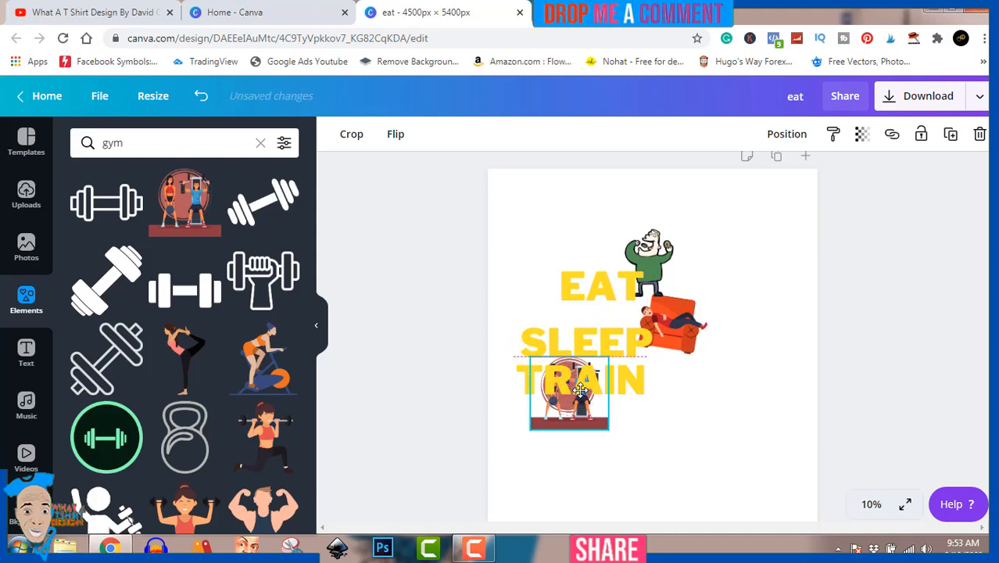
left_click(635, 385)
left_click_drag(683, 383, 724, 391)
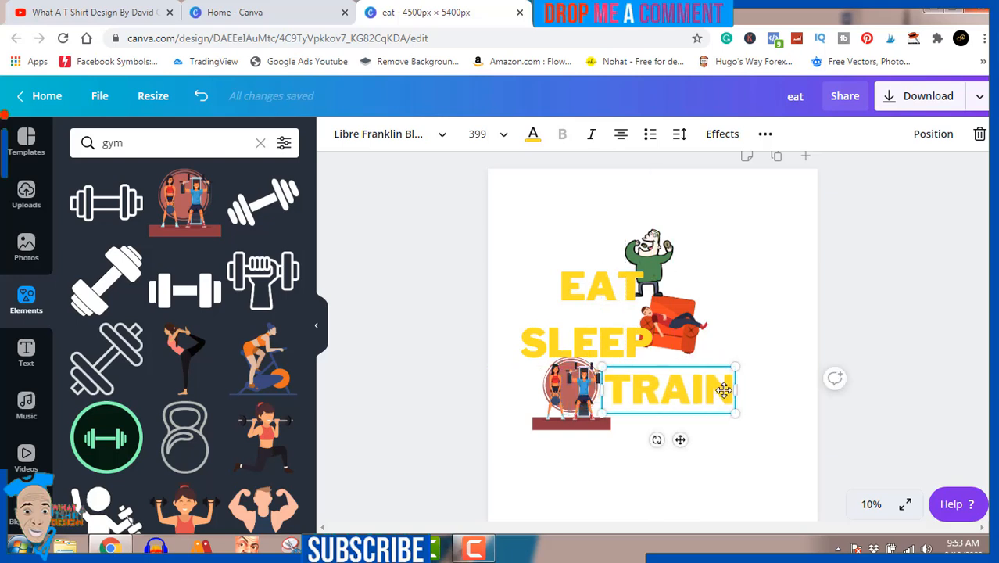
left_click(859, 318)
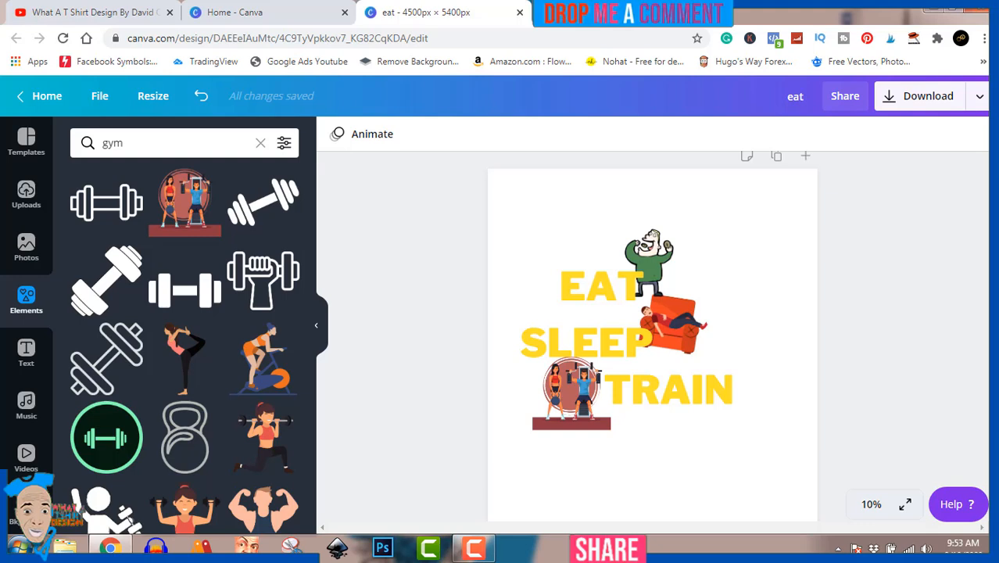
scroll(652, 328, "down", 1)
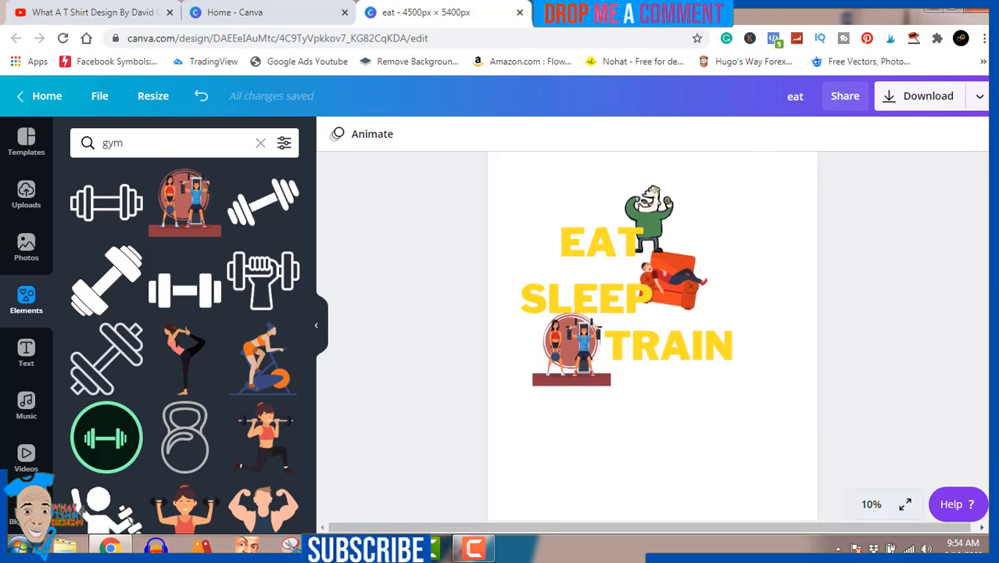
scroll(652, 336, "down", 1)
scroll(652, 336, "up", 1)
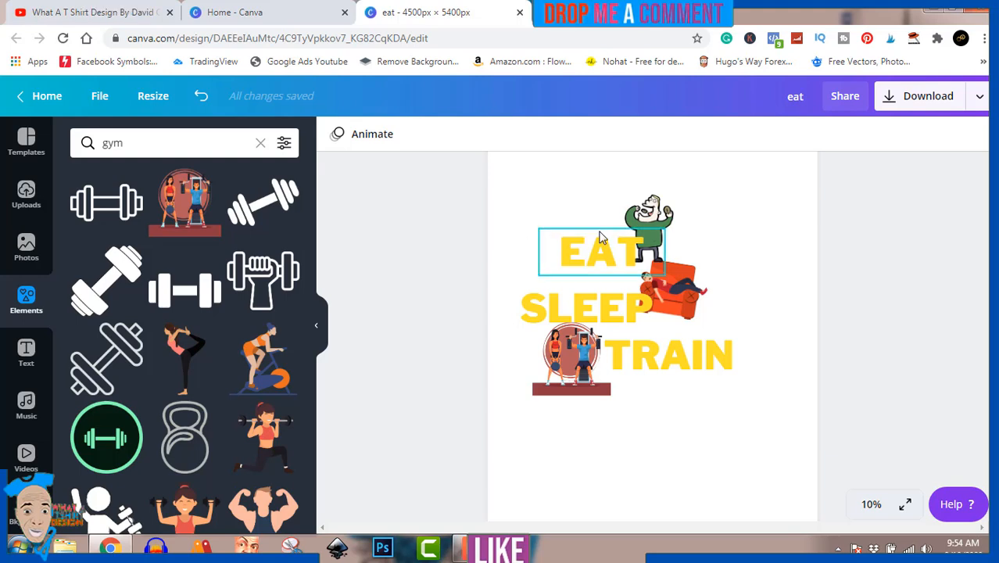
left_click(460, 551)
left_click(461, 551)
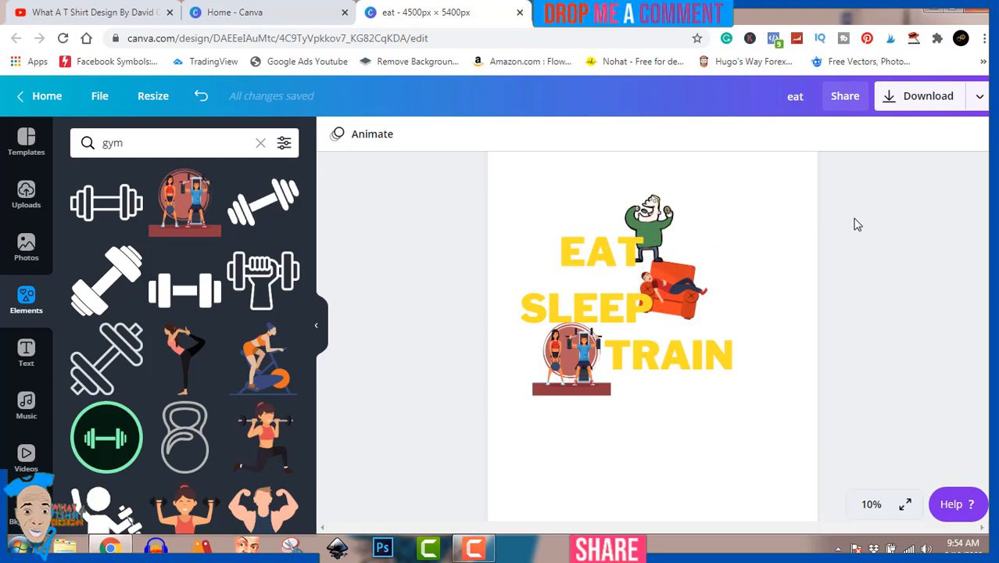
Download the design as a PNG at 1x size with a transparent background
left_click(909, 98)
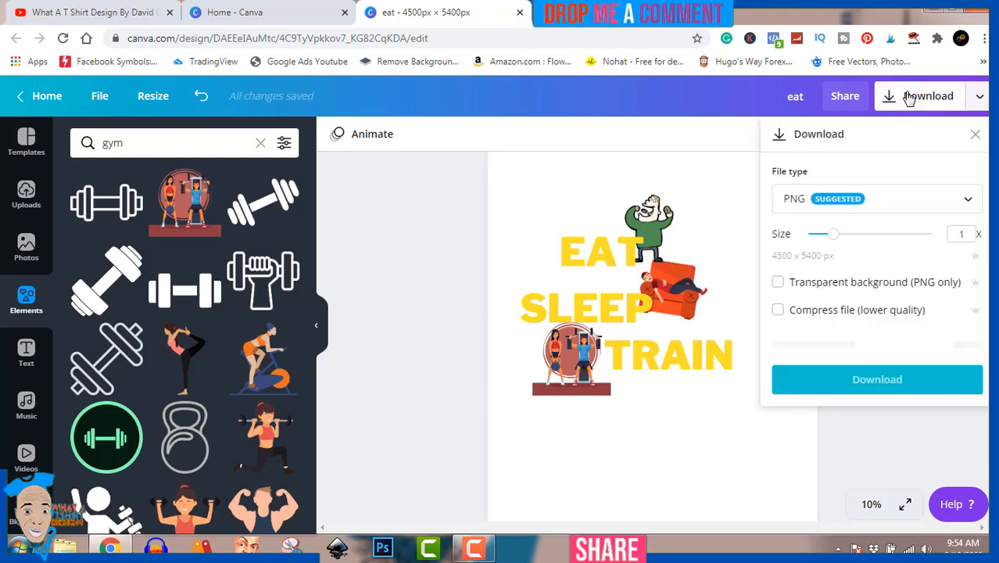
left_click(779, 283)
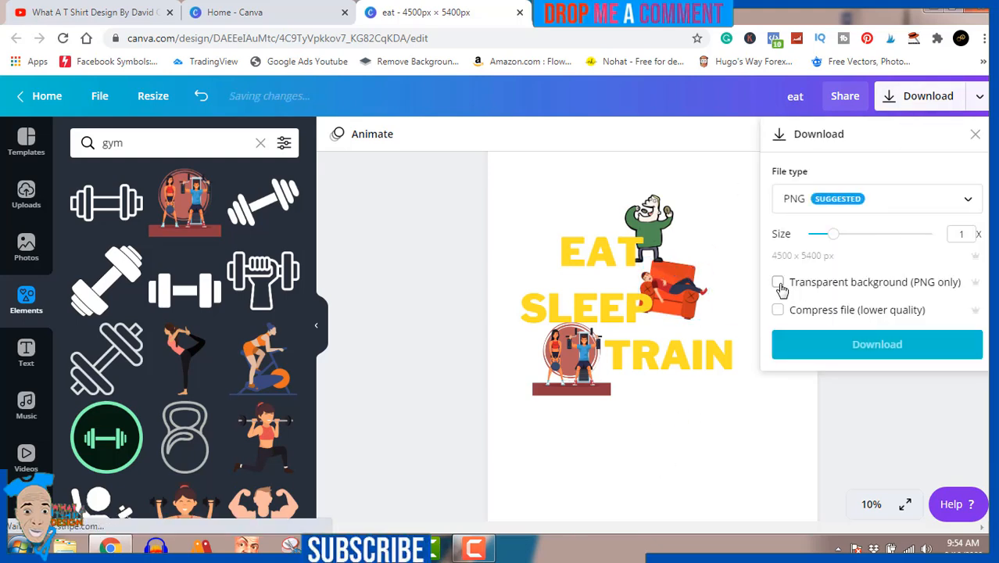
left_click(843, 347)
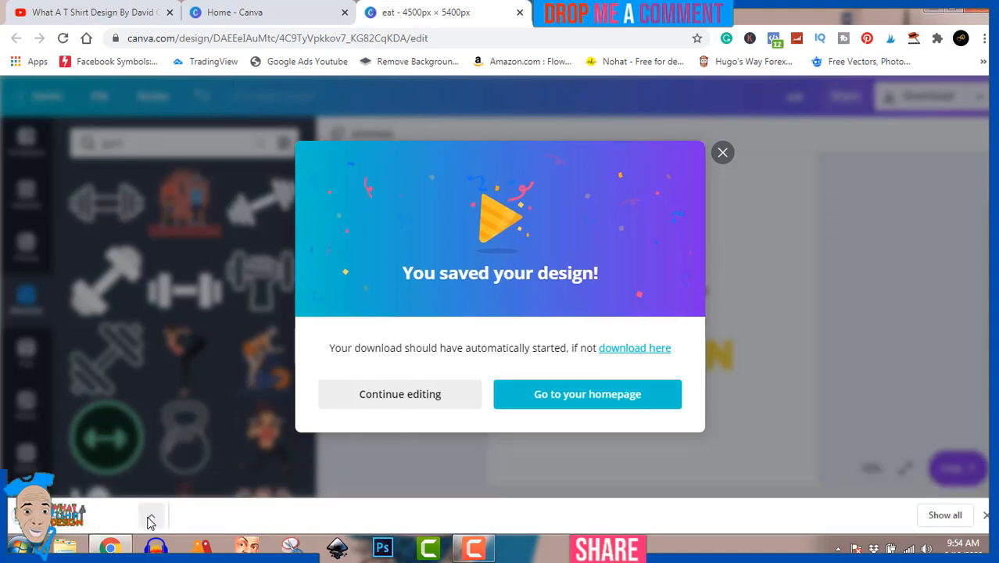
Show the downloaded file in its folder and open the eat image in Windows Photo Viewer to check the result
left_click(151, 518)
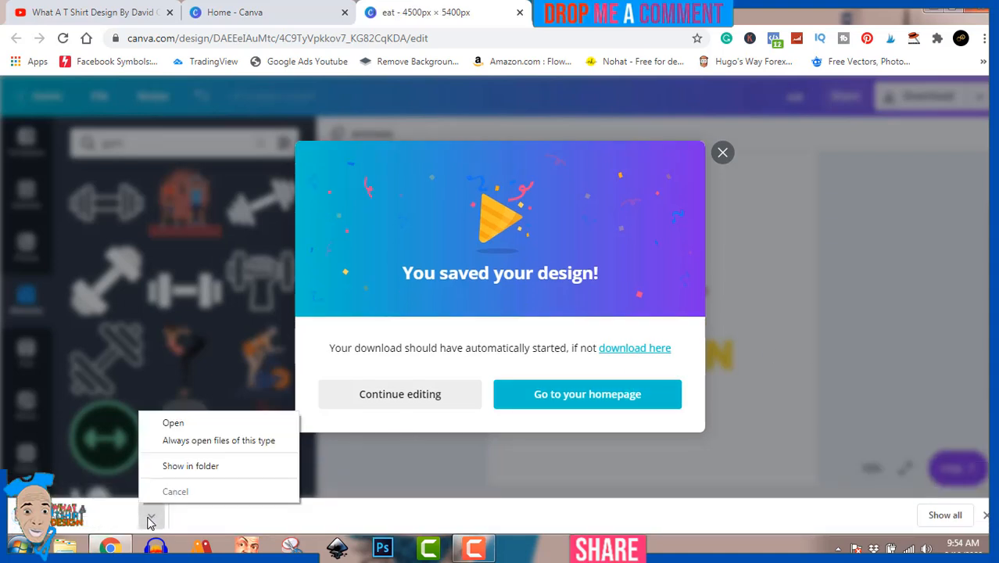
left_click(210, 466)
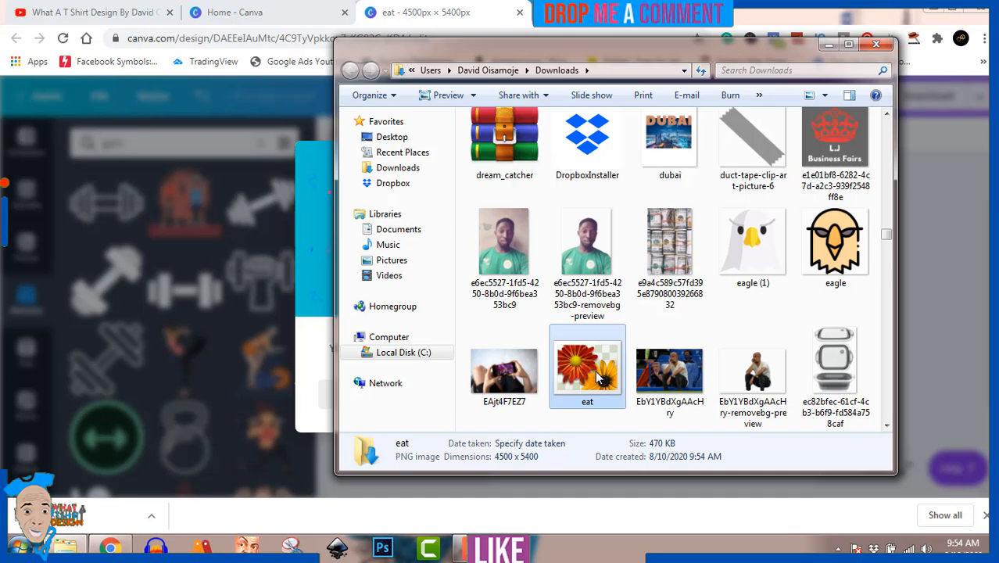
double_click(595, 378)
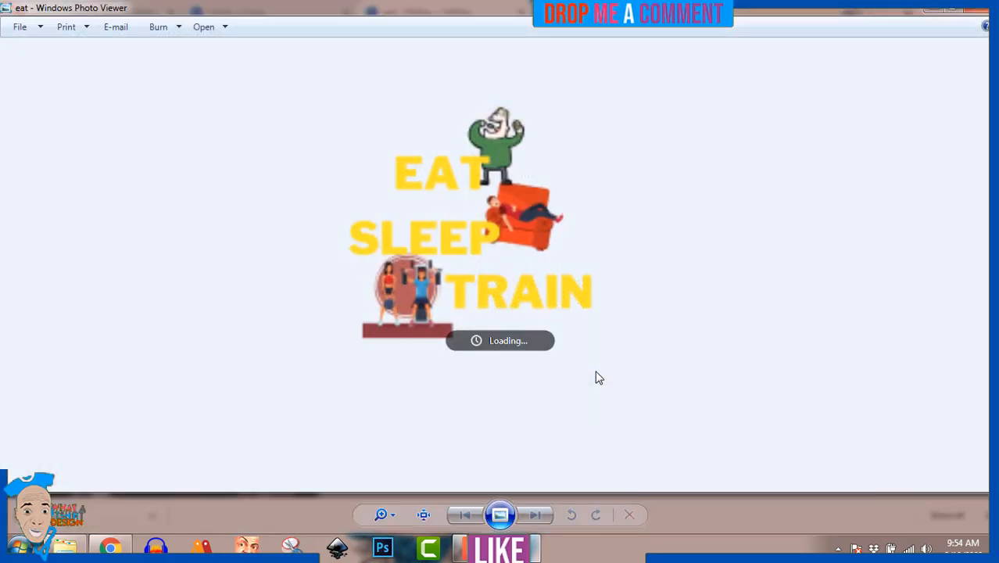